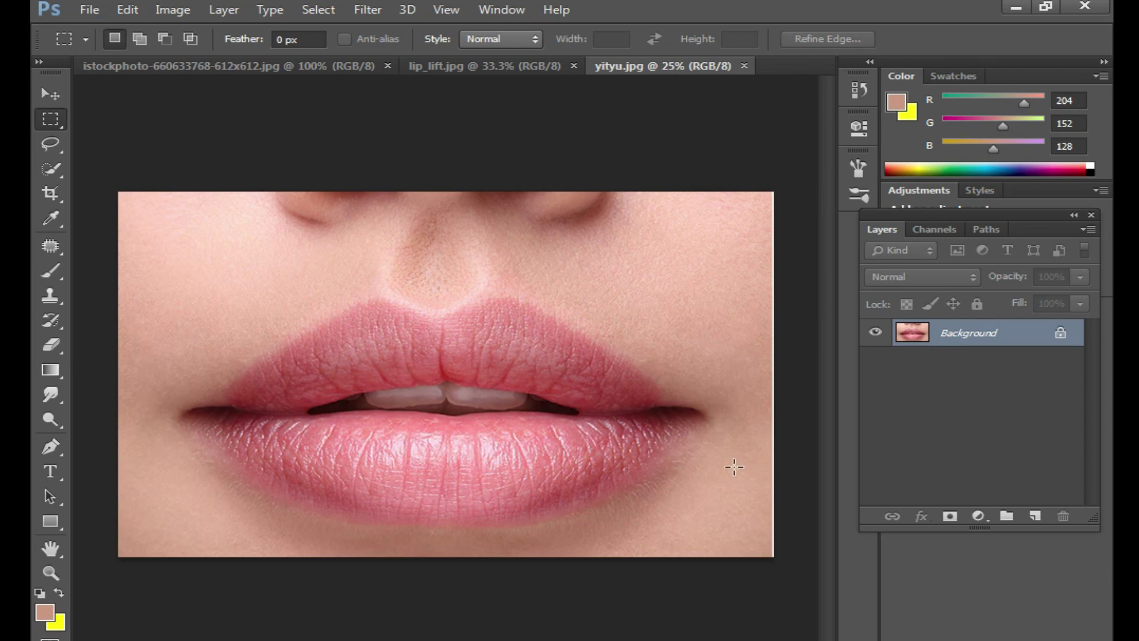
- Try a dark red Solid Color fill layer, inverting its mask and then reverting it
click(978, 517)
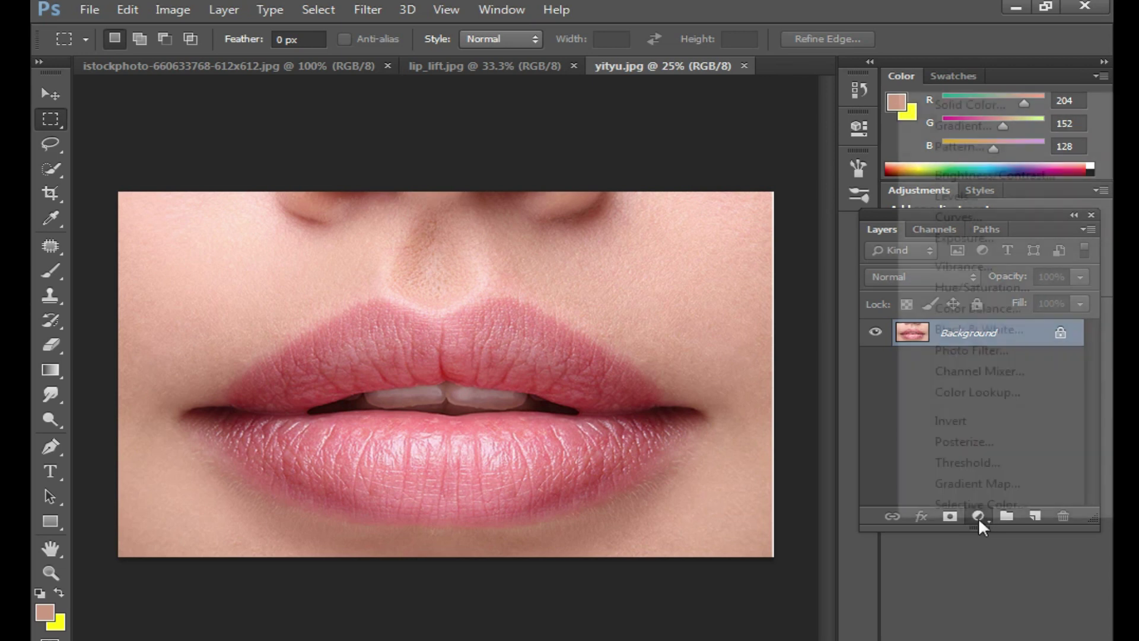
click(965, 105)
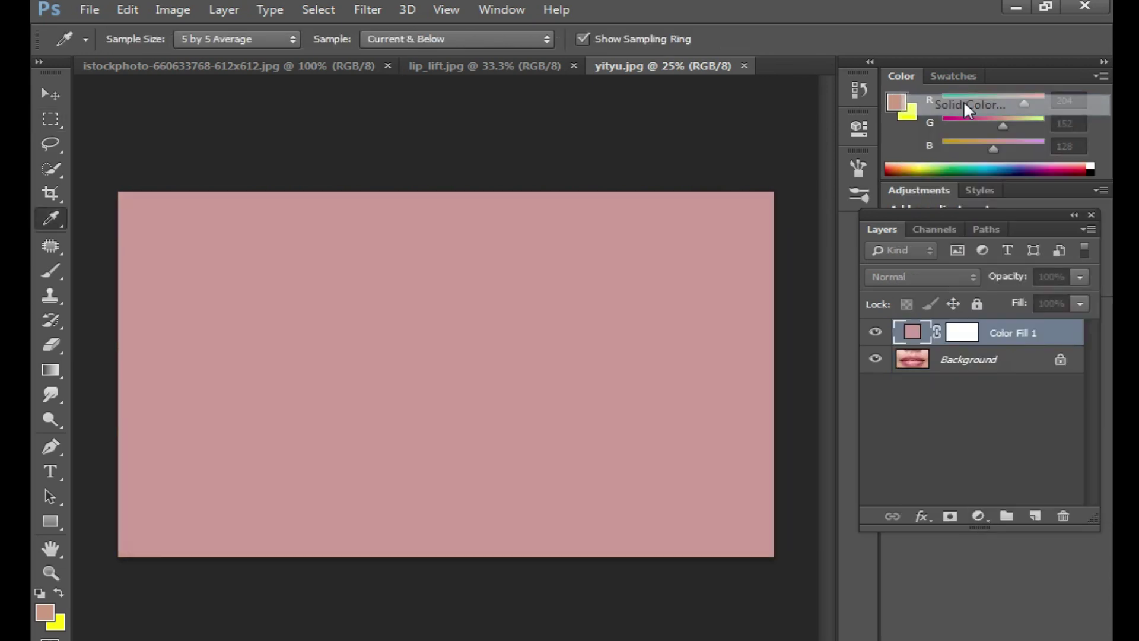
click(664, 341)
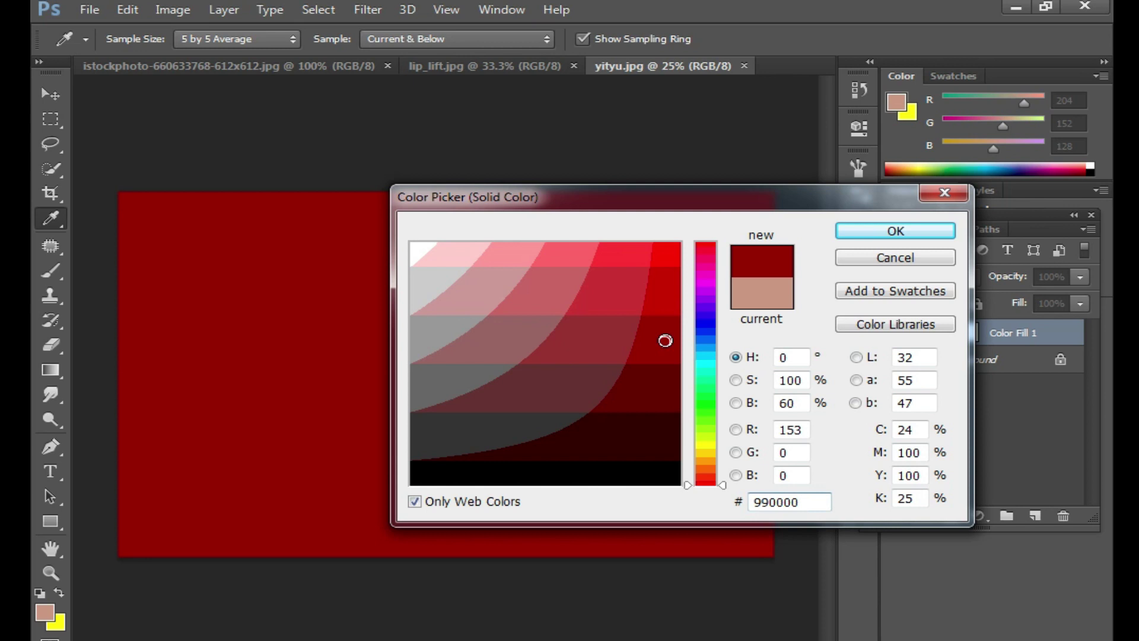
click(914, 232)
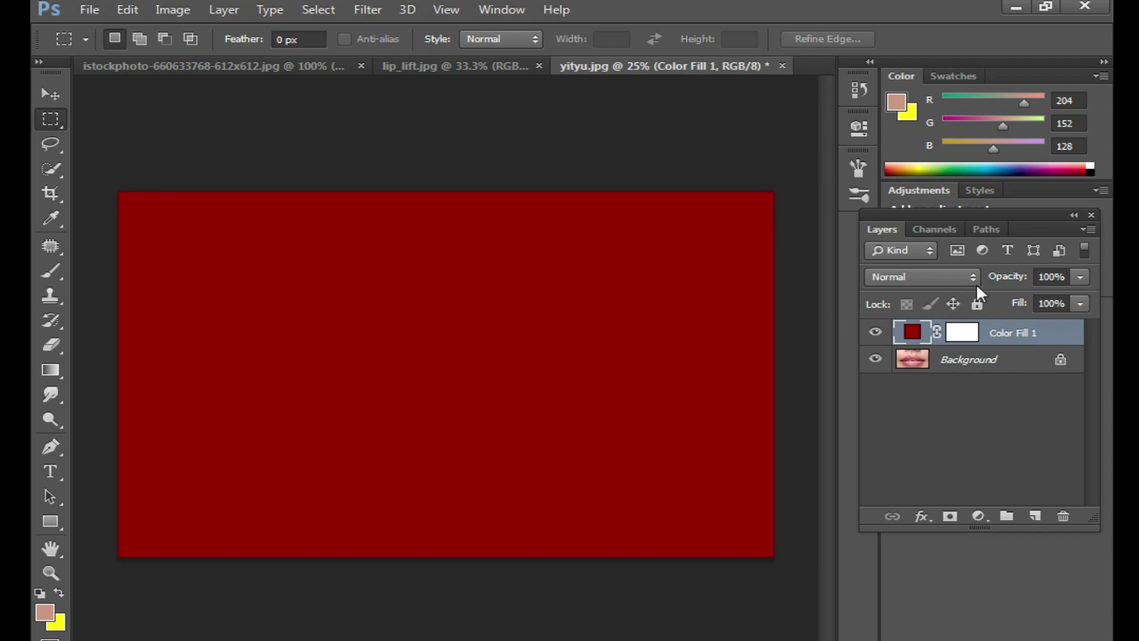
click(964, 333)
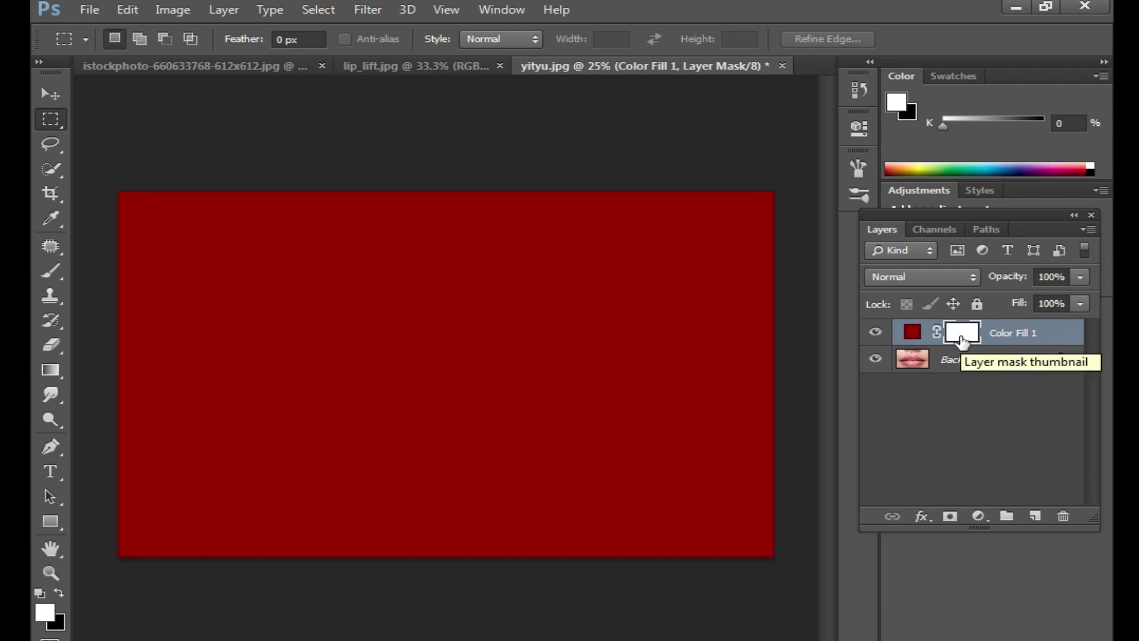
key(ctrl+i)
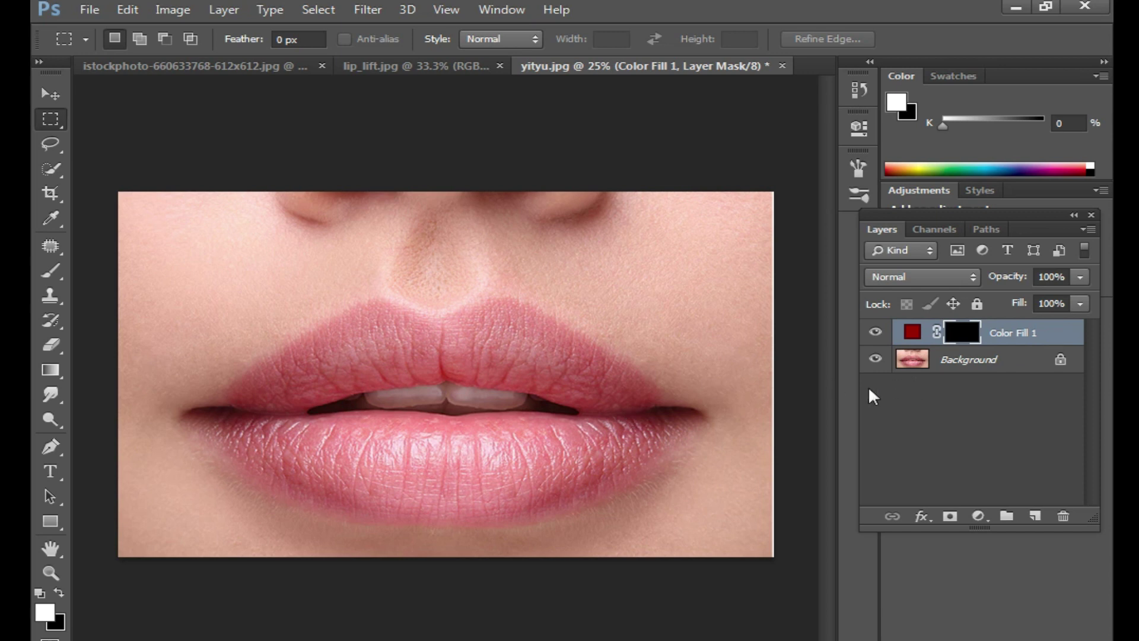
key(ctrl+i)
key(ctrl+i)
key(ctrl+i)
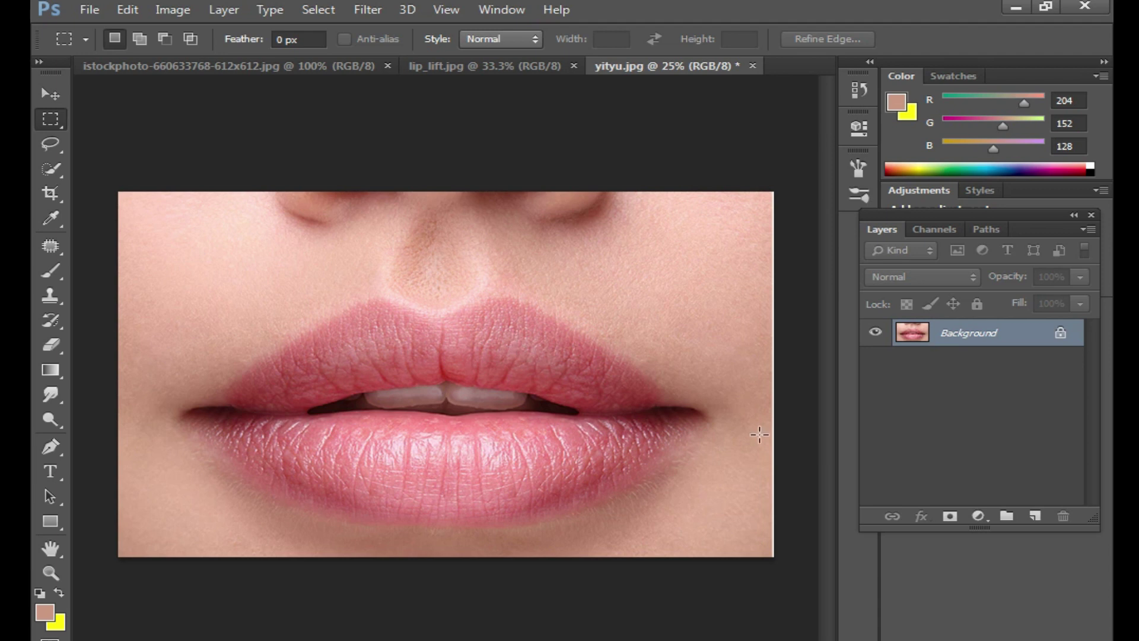
- Unlock the Background and add a #990000 Solid Color fill layer with an inverted black mask
click(951, 517)
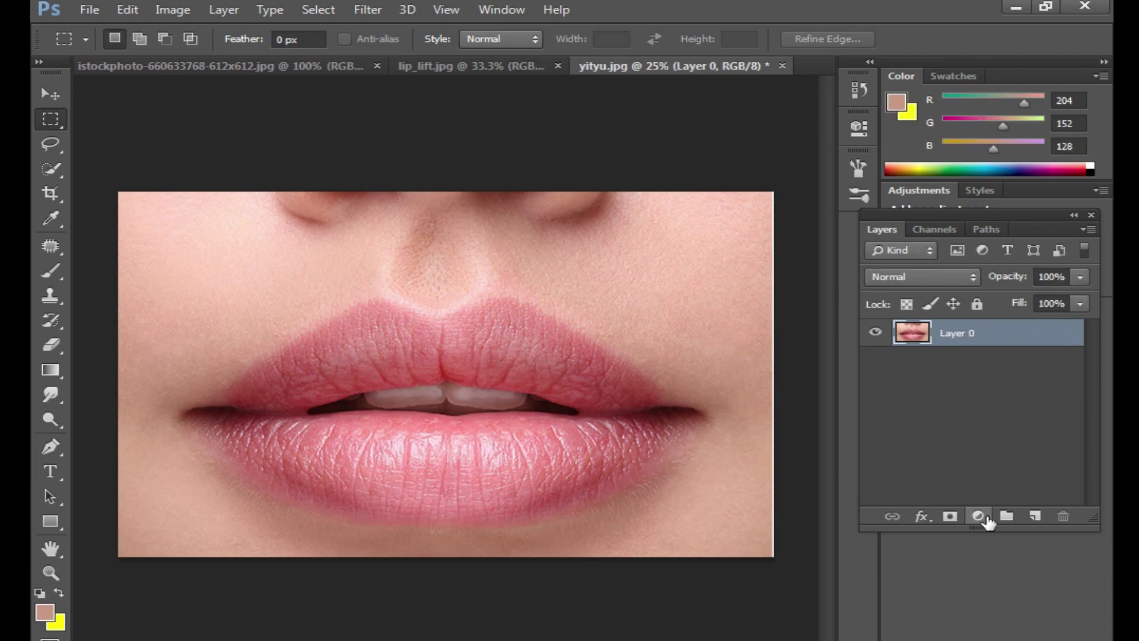
click(977, 516)
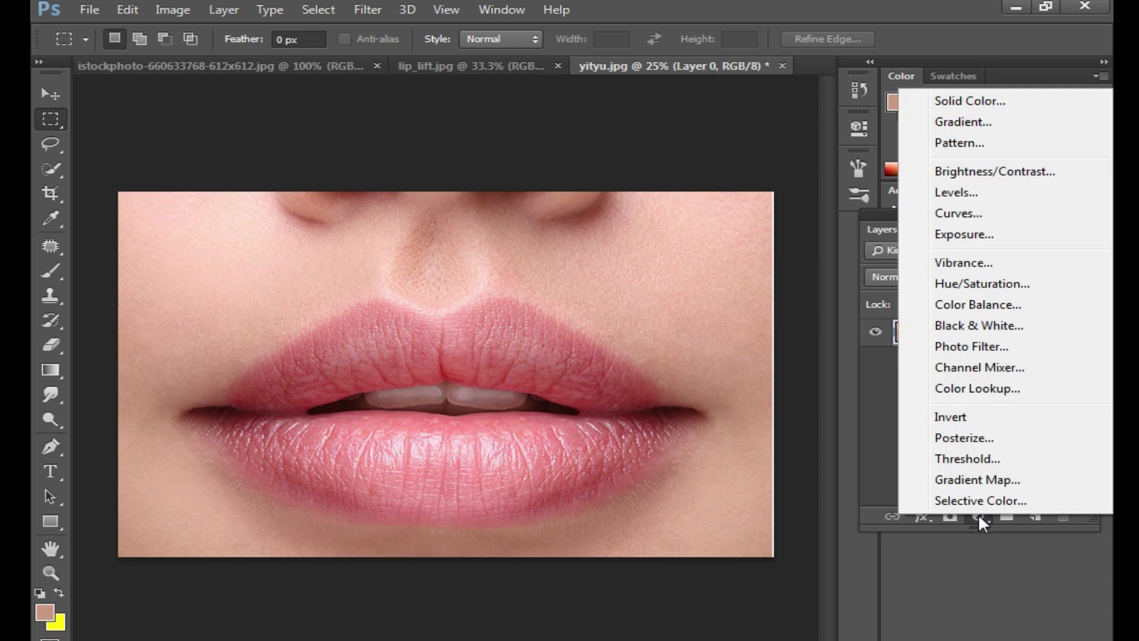
click(977, 106)
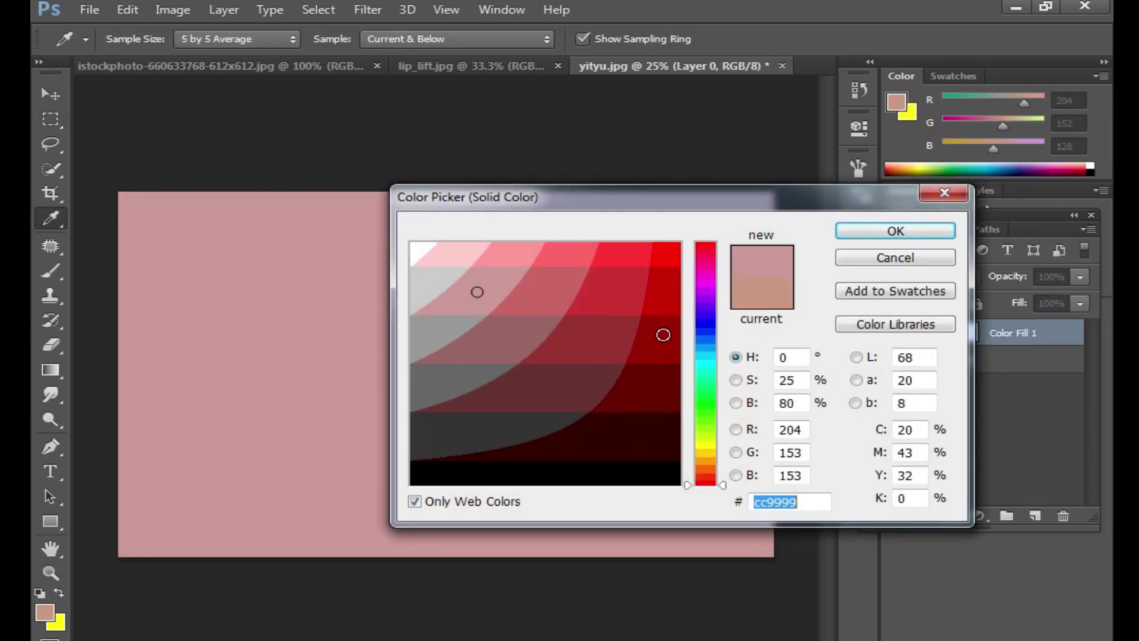
click(663, 335)
click(870, 236)
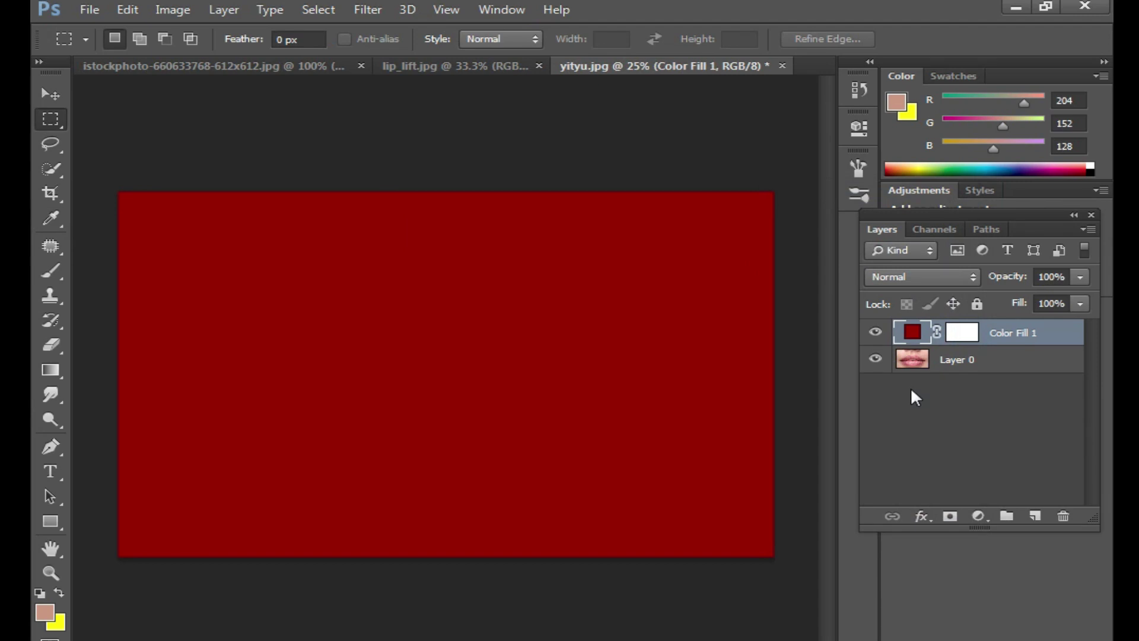
click(964, 332)
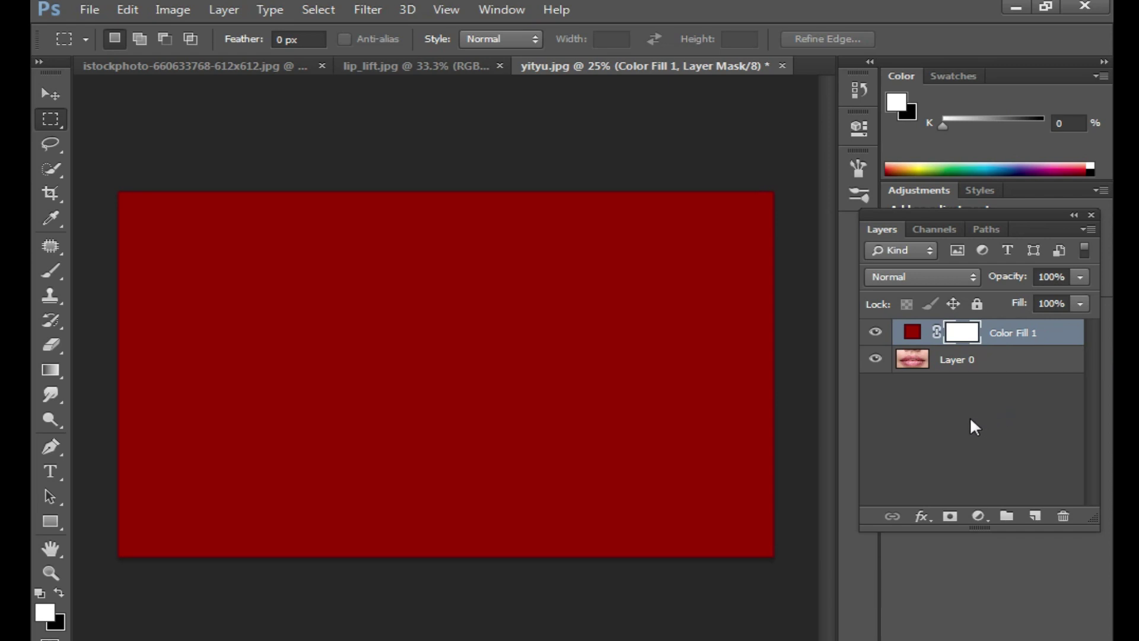
key(ctrl+i)
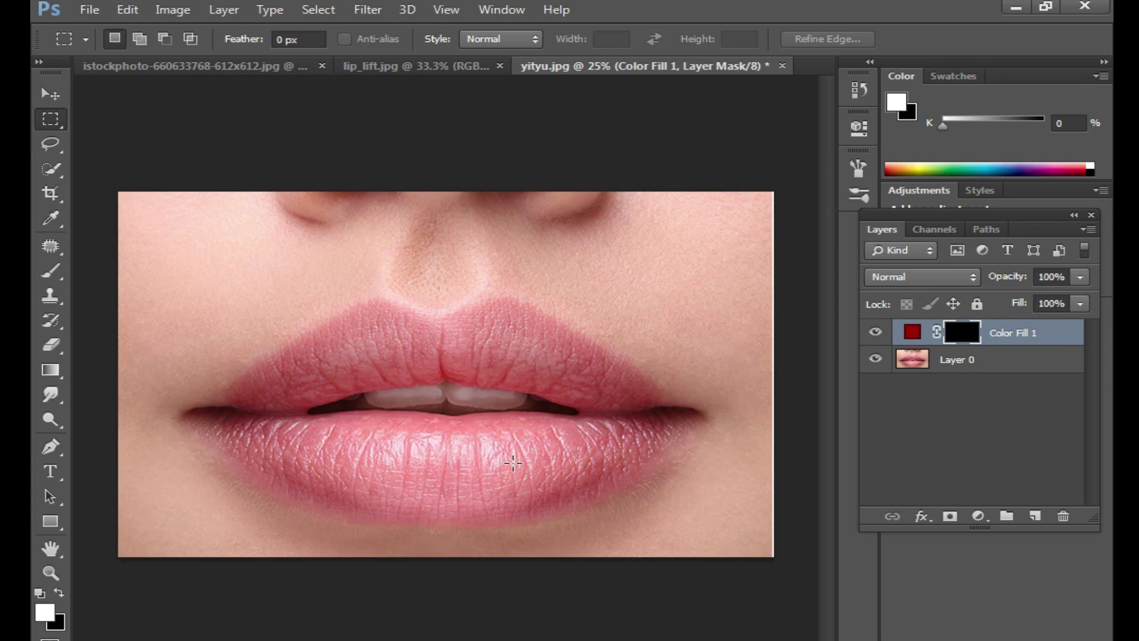
- With a soft brush of about 62 px, paint white around both lip edges on the mask
click(54, 271)
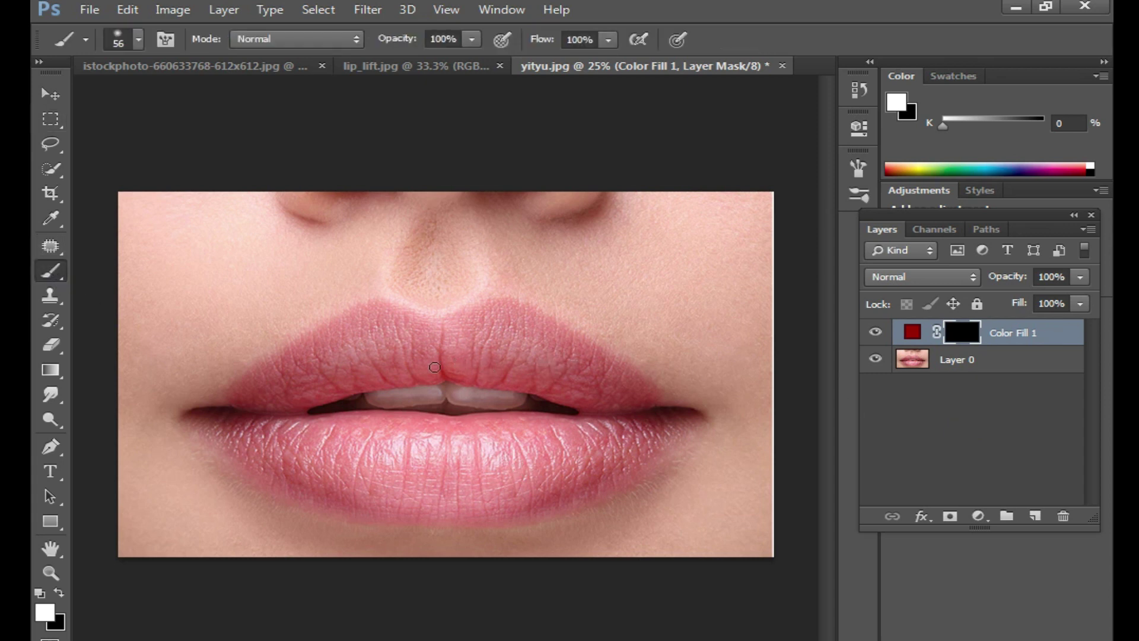
ctrl+click(414, 396)
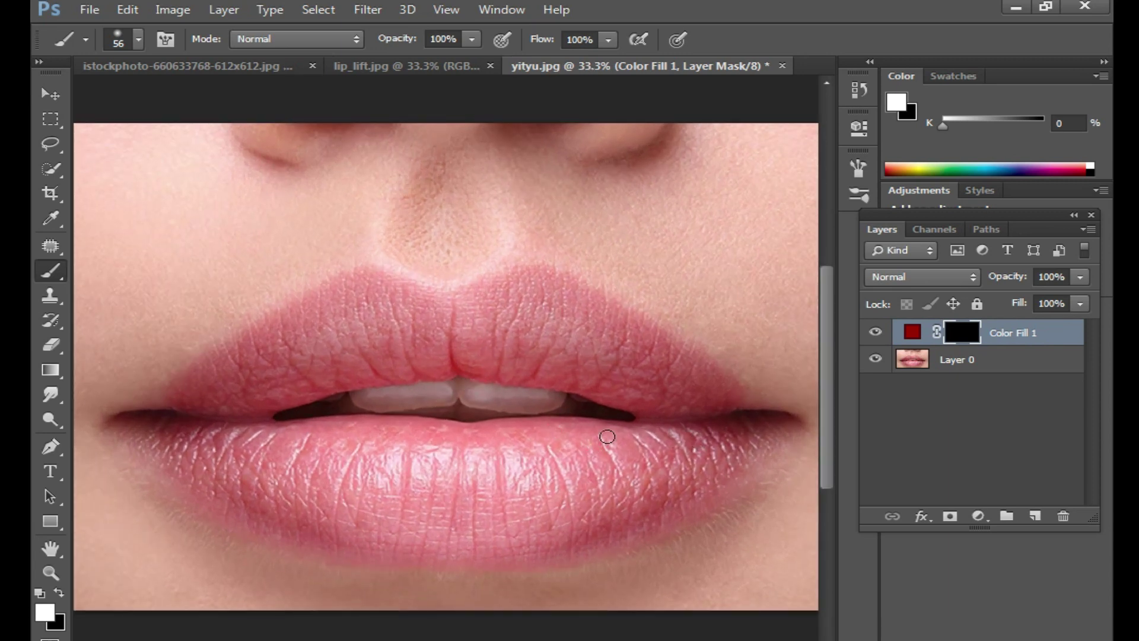
right_click(571, 346)
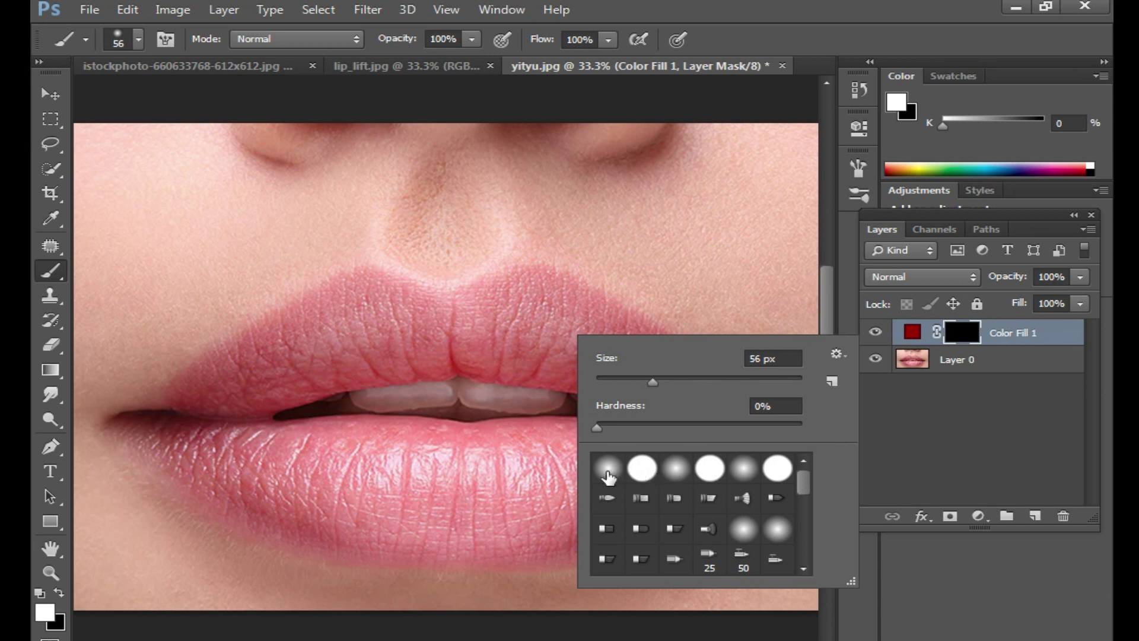
right_click(493, 300)
drag(574, 343, 581, 343)
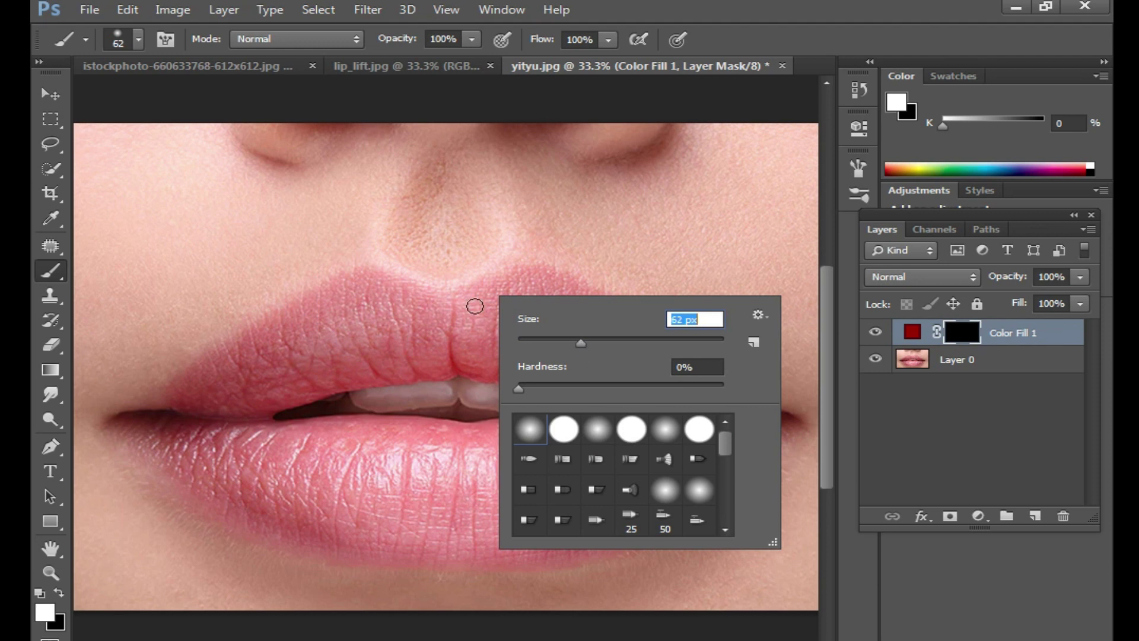
drag(588, 343, 594, 343)
mouse_move(446, 301)
mouse_down()
mouse_move(528, 274)
mouse_move(570, 283)
mouse_move(750, 407)
mouse_move(792, 422)
mouse_move(738, 478)
mouse_move(632, 527)
mouse_move(570, 548)
mouse_move(420, 554)
mouse_move(237, 507)
mouse_move(101, 425)
mouse_move(297, 298)
mouse_move(384, 265)
mouse_move(455, 298)
mouse_move(491, 273)
mouse_move(552, 275)
mouse_move(795, 418)
mouse_up()
- Set the brush size to 98 px and paint the upper lip red on the mask
scroll(655, 462, down, 2)
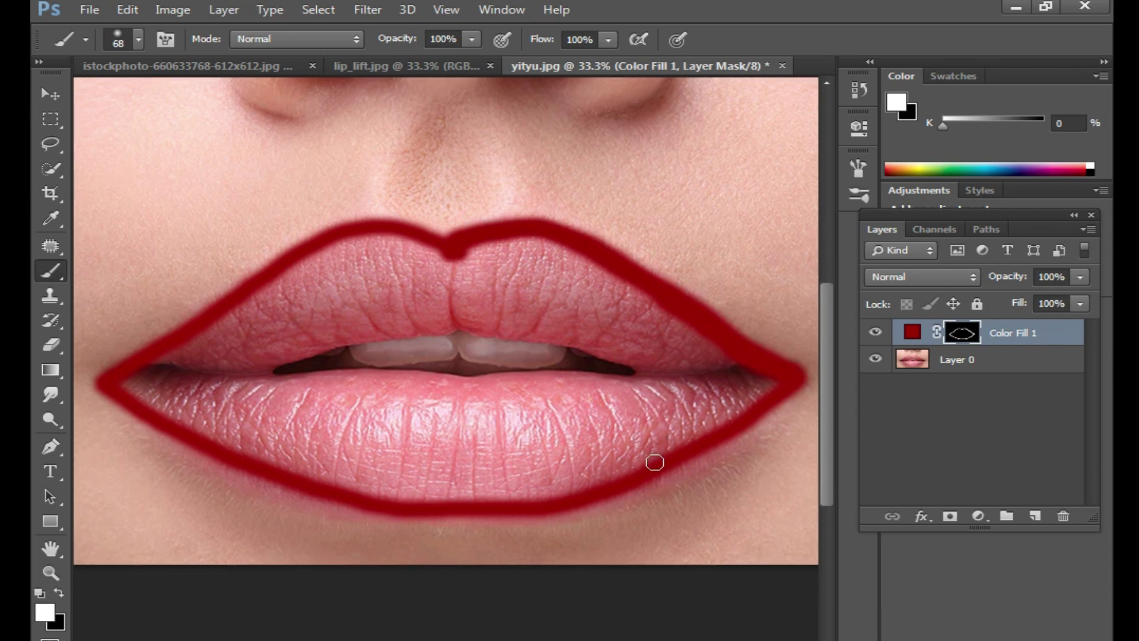
right_click(455, 418)
double_click(659, 440)
text(98)
key(Return)
mouse_move(468, 311)
mouse_down()
mouse_move(493, 246)
mouse_move(457, 290)
mouse_move(529, 328)
mouse_move(736, 364)
mouse_move(534, 287)
mouse_move(599, 315)
mouse_move(664, 320)
mouse_move(486, 261)
mouse_move(558, 252)
mouse_move(648, 296)
mouse_move(508, 253)
mouse_move(392, 250)
mouse_move(297, 264)
mouse_move(445, 278)
mouse_move(442, 324)
mouse_move(338, 335)
mouse_move(270, 360)
mouse_move(158, 368)
mouse_move(249, 345)
mouse_move(292, 305)
mouse_move(213, 345)
mouse_move(252, 305)
mouse_move(473, 282)
mouse_up()
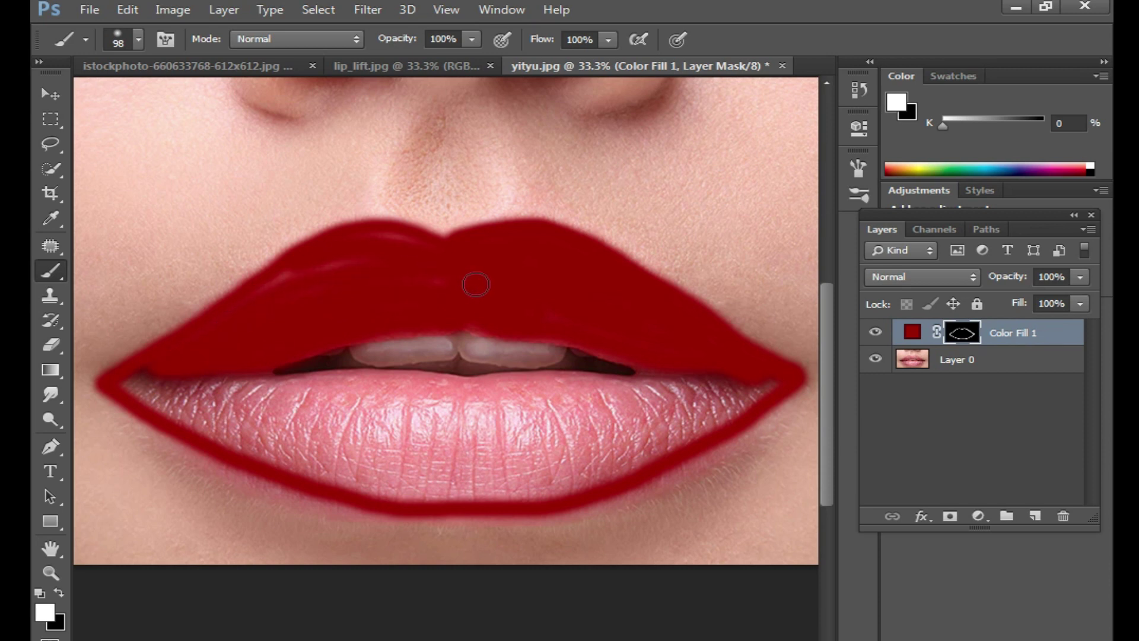
mouse_move(323, 269)
mouse_down()
mouse_move(338, 262)
mouse_move(290, 295)
mouse_up()
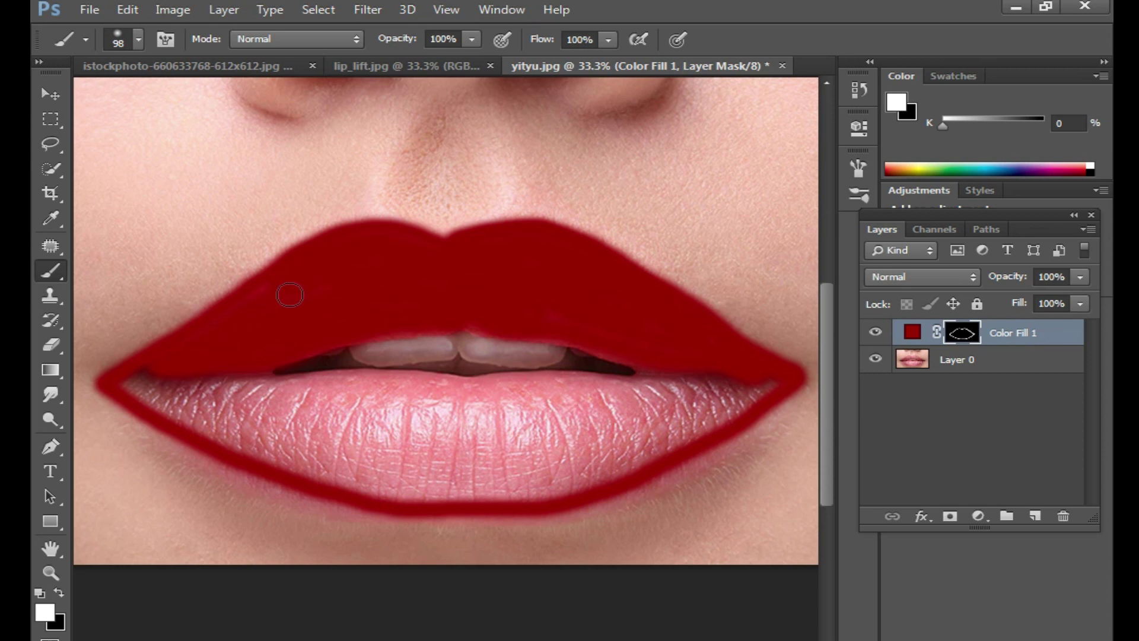
- Paint red over the lower lip, its middle, and the dark spot near the right corner
mouse_move(135, 376)
mouse_down()
mouse_move(343, 465)
mouse_move(299, 474)
mouse_move(528, 478)
mouse_move(618, 478)
mouse_move(771, 380)
mouse_move(566, 385)
mouse_up()
mouse_move(720, 382)
mouse_down()
mouse_move(186, 389)
mouse_move(152, 379)
mouse_move(208, 407)
mouse_move(152, 376)
mouse_move(297, 457)
mouse_move(405, 490)
mouse_up()
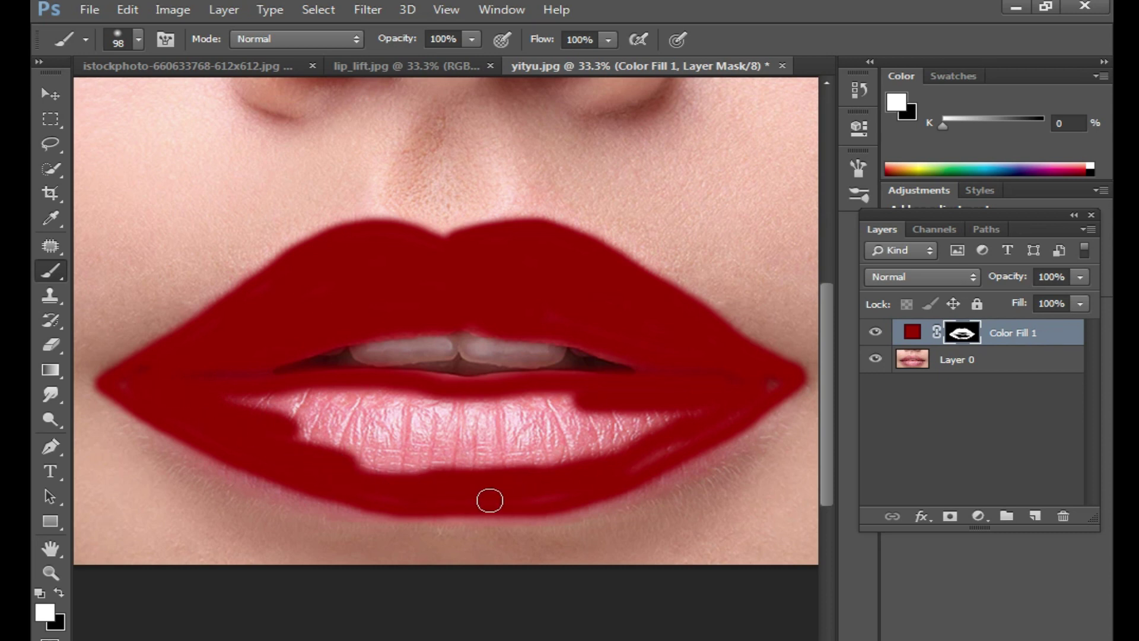
mouse_move(430, 454)
mouse_down()
mouse_move(666, 451)
mouse_move(686, 402)
mouse_move(282, 399)
mouse_move(399, 402)
mouse_move(269, 387)
mouse_move(321, 425)
mouse_move(241, 393)
mouse_move(475, 445)
mouse_move(522, 468)
mouse_move(364, 465)
mouse_move(438, 424)
mouse_move(574, 402)
mouse_up()
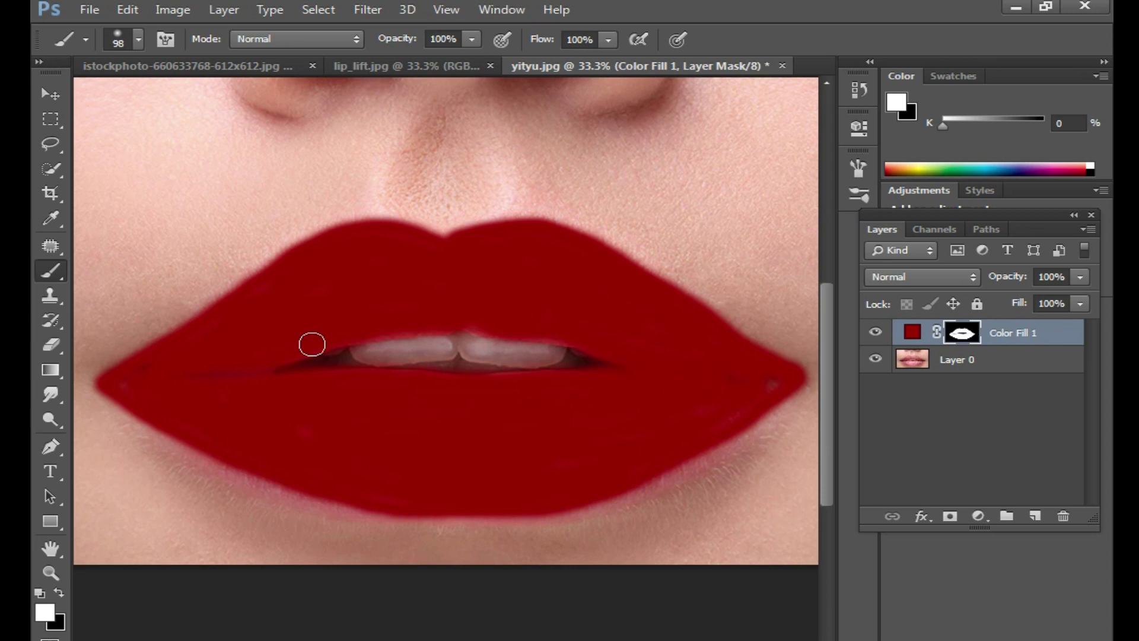
drag(759, 380, 750, 402)
- Split the fill layer's Blend If Underlying Layer white slider to about 211/221
right_click(964, 336)
click(907, 333)
right_click(990, 332)
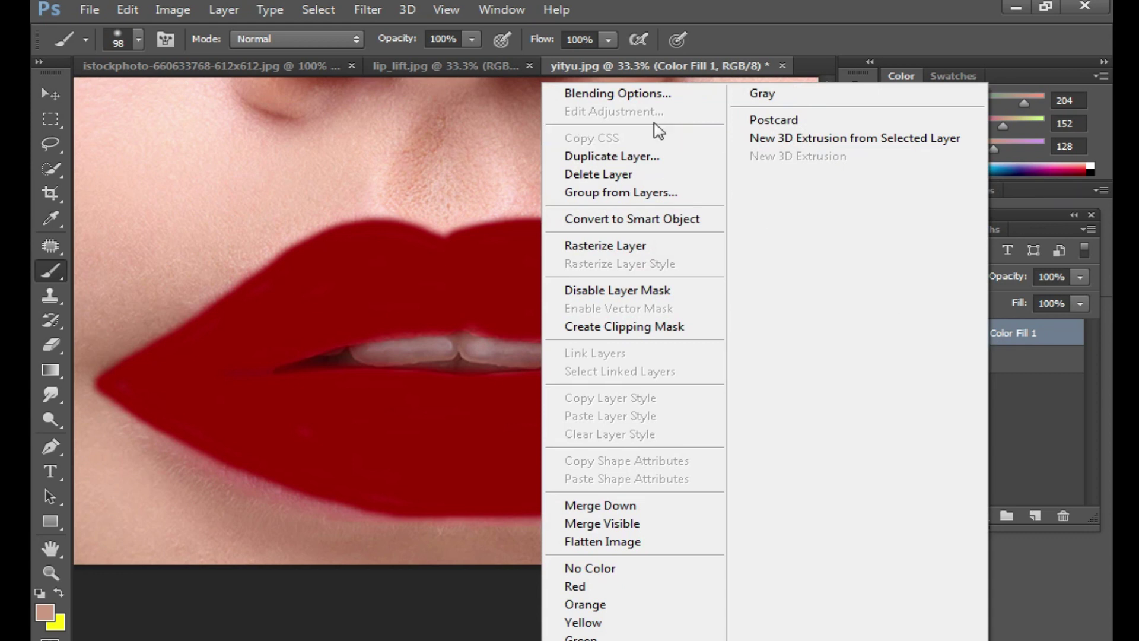
click(611, 95)
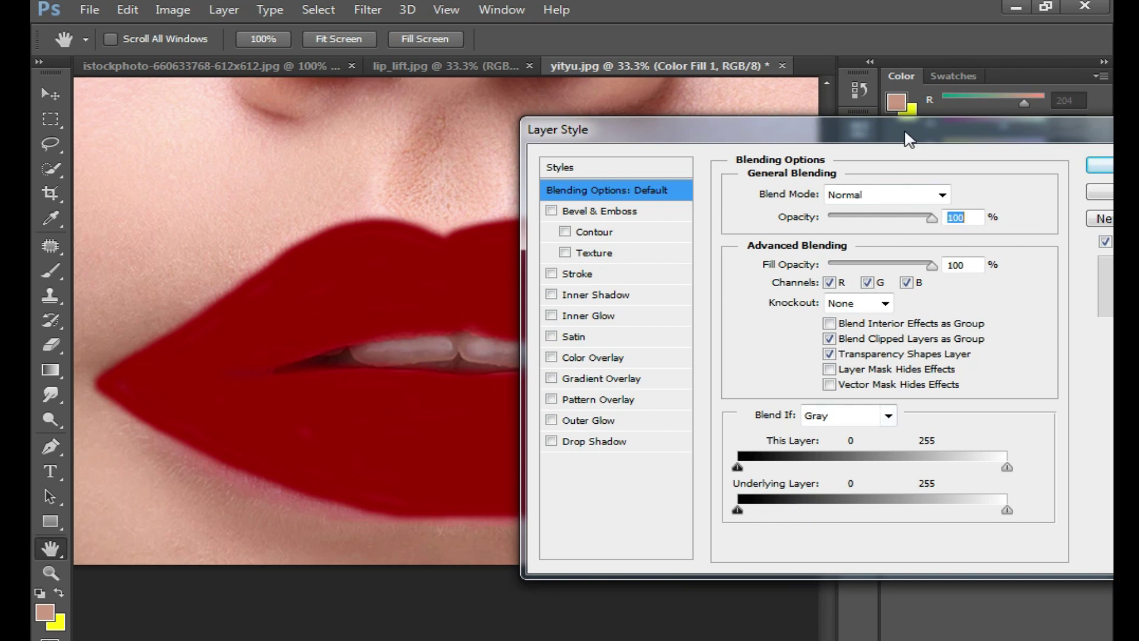
drag(909, 140, 875, 136)
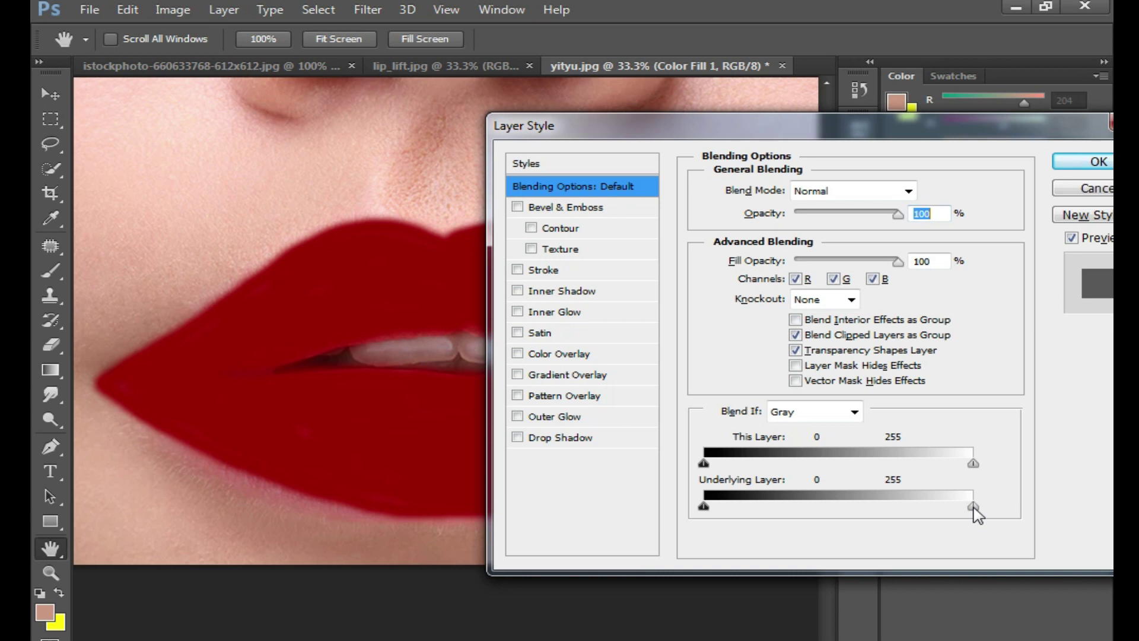
mouse_move(973, 508)
mouse_down()
mouse_move(918, 520)
mouse_move(939, 514)
mouse_move(930, 514)
mouse_up()
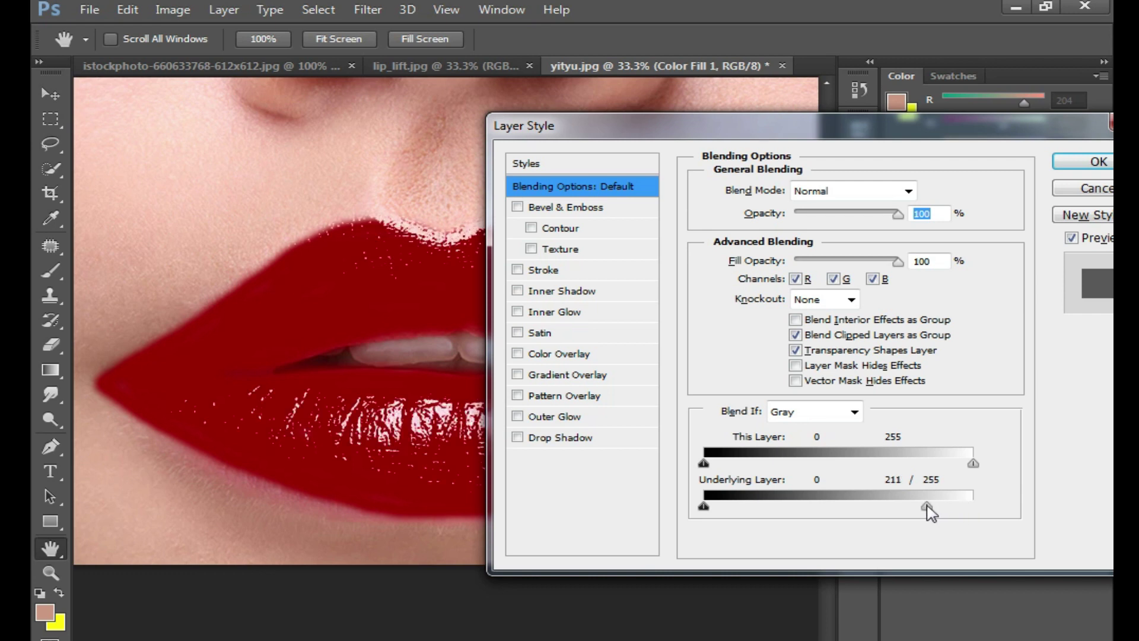
mouse_move(902, 125)
mouse_down()
mouse_move(1109, 392)
mouse_move(1044, 347)
mouse_move(1084, 251)
mouse_up()
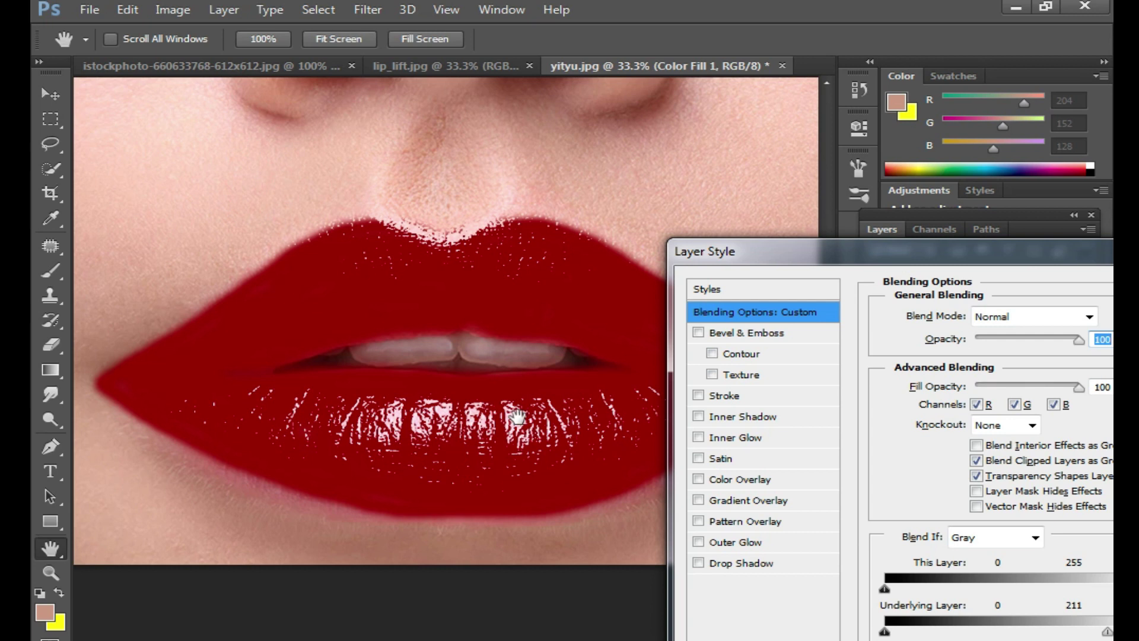
mouse_move(944, 246)
mouse_down()
mouse_move(834, 225)
mouse_move(911, 207)
mouse_move(1049, 248)
mouse_move(812, 179)
mouse_up()
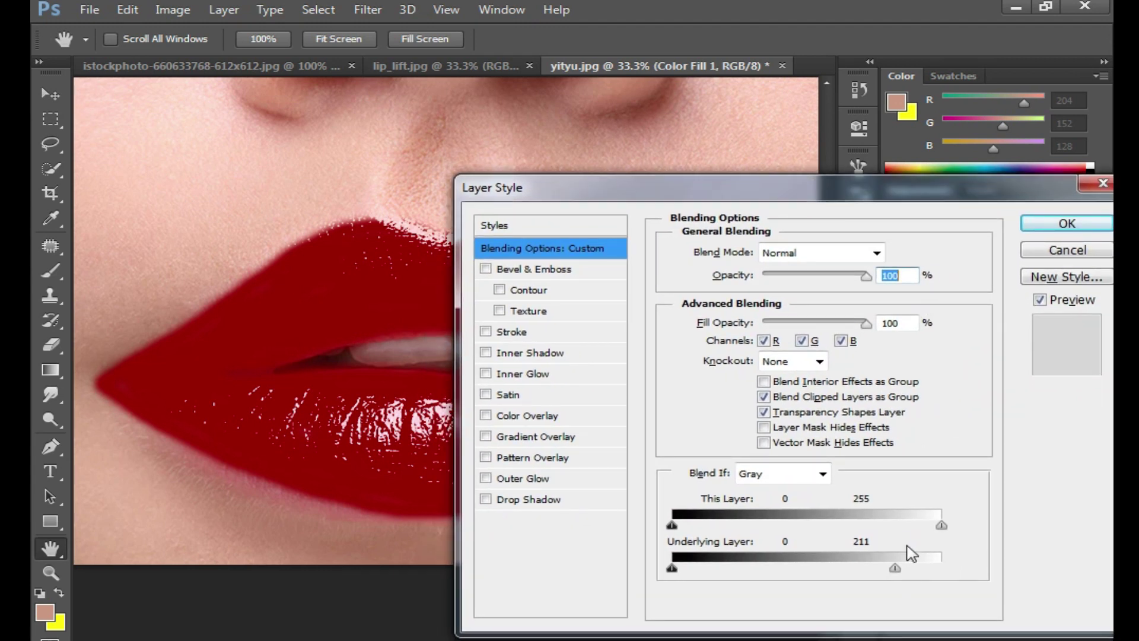
drag(898, 570, 907, 571)
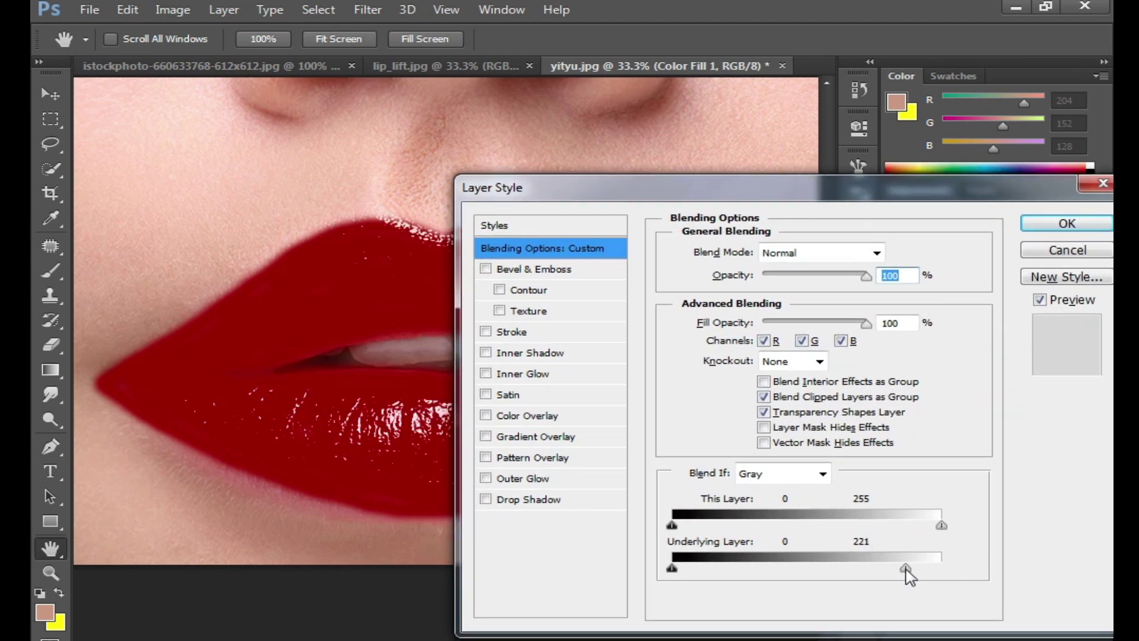
click(1067, 226)
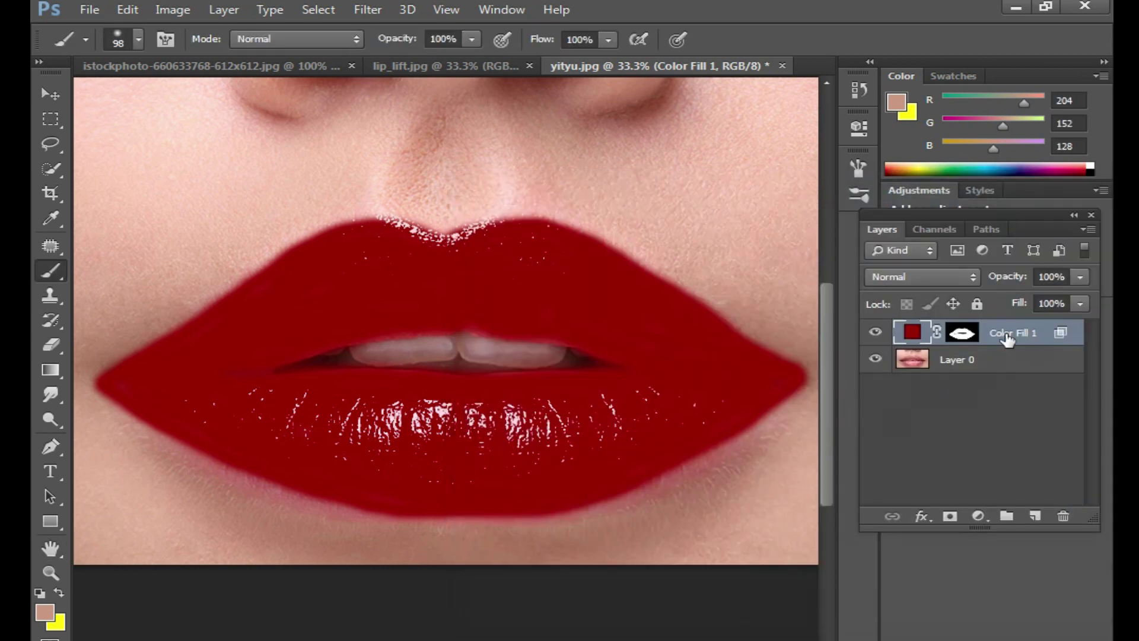
- Compare Overlay and Color blend modes, settle the red fill on Soft Light, and zoom to check
click(949, 275)
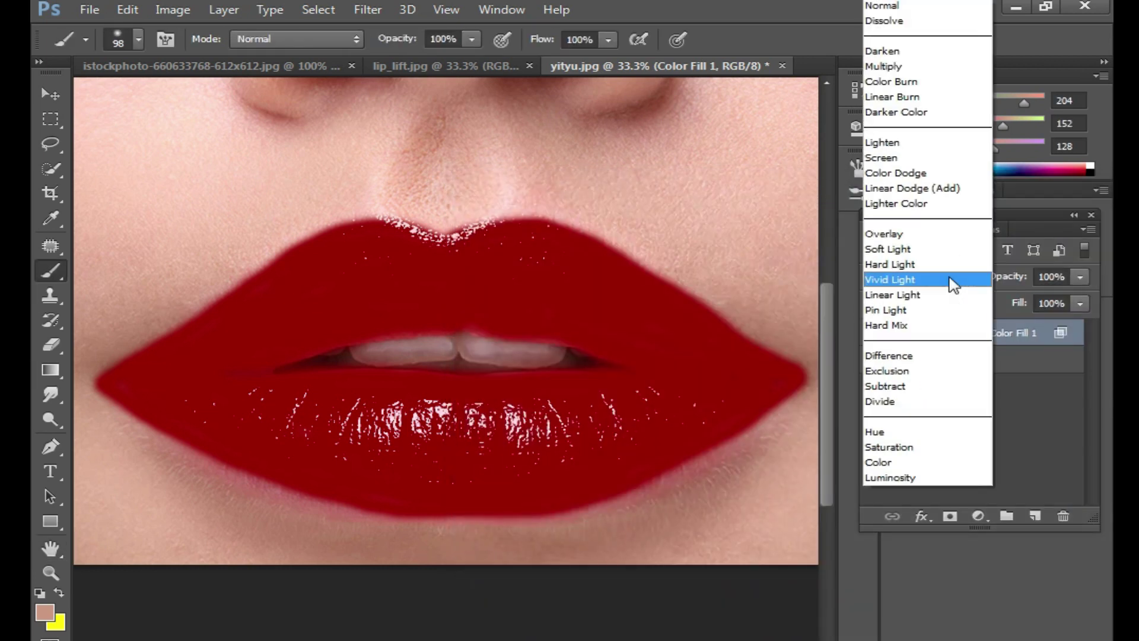
click(902, 249)
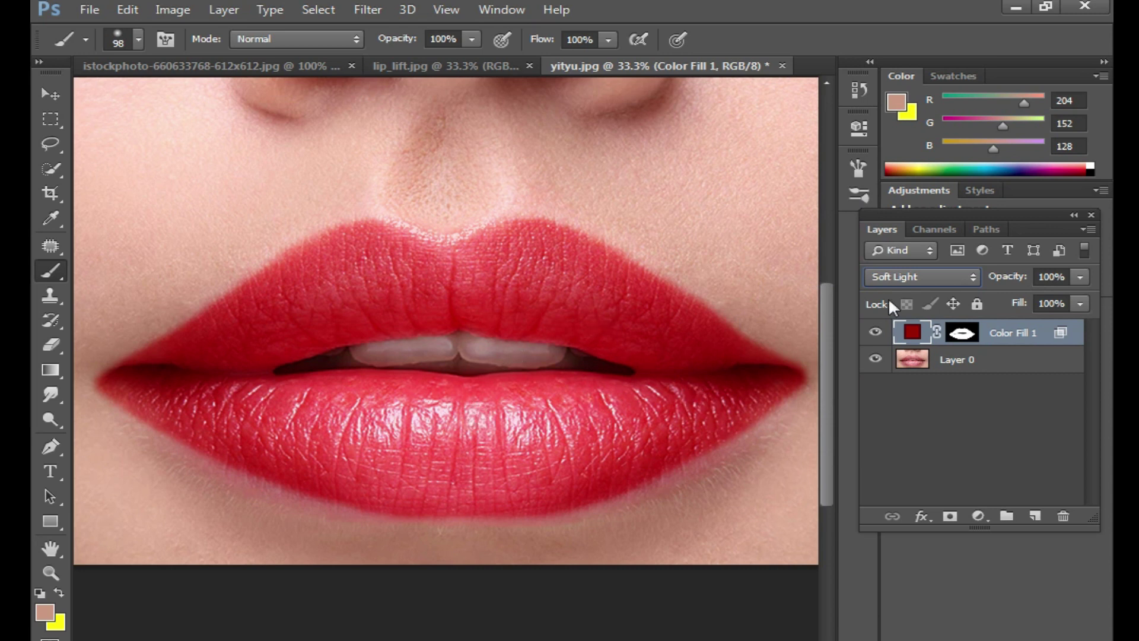
click(961, 279)
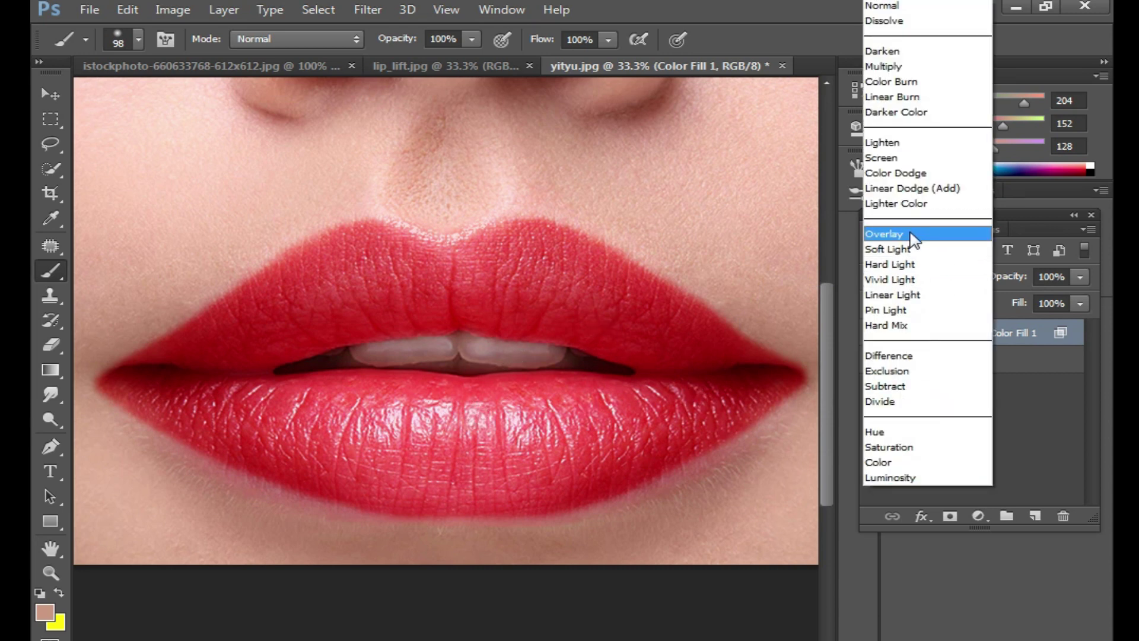
click(933, 177)
click(961, 277)
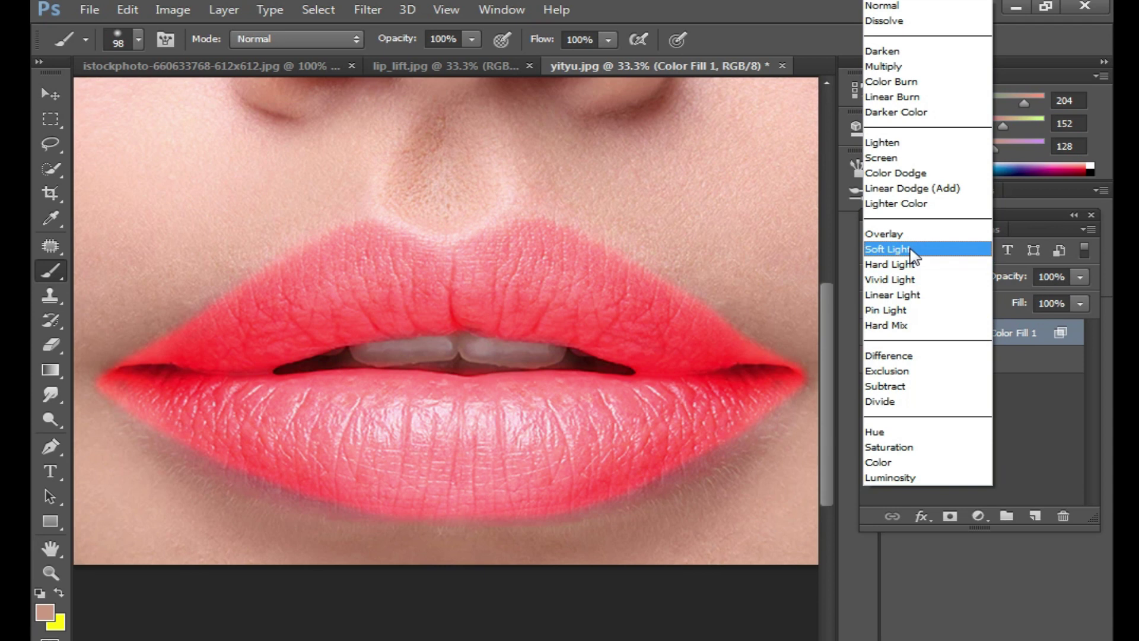
click(906, 462)
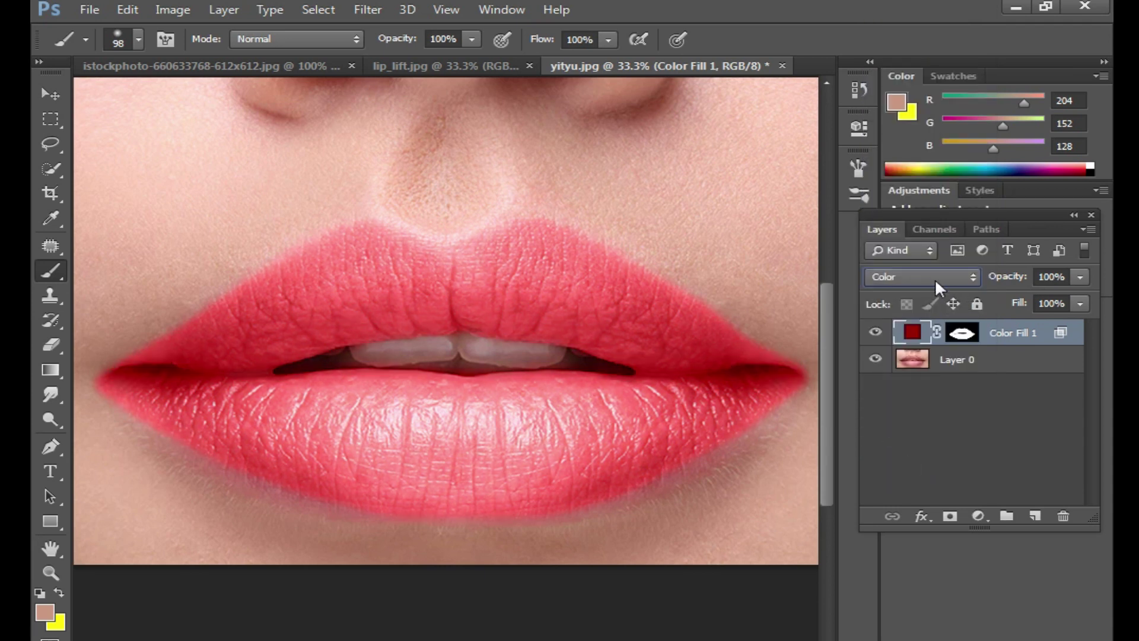
click(936, 282)
click(903, 248)
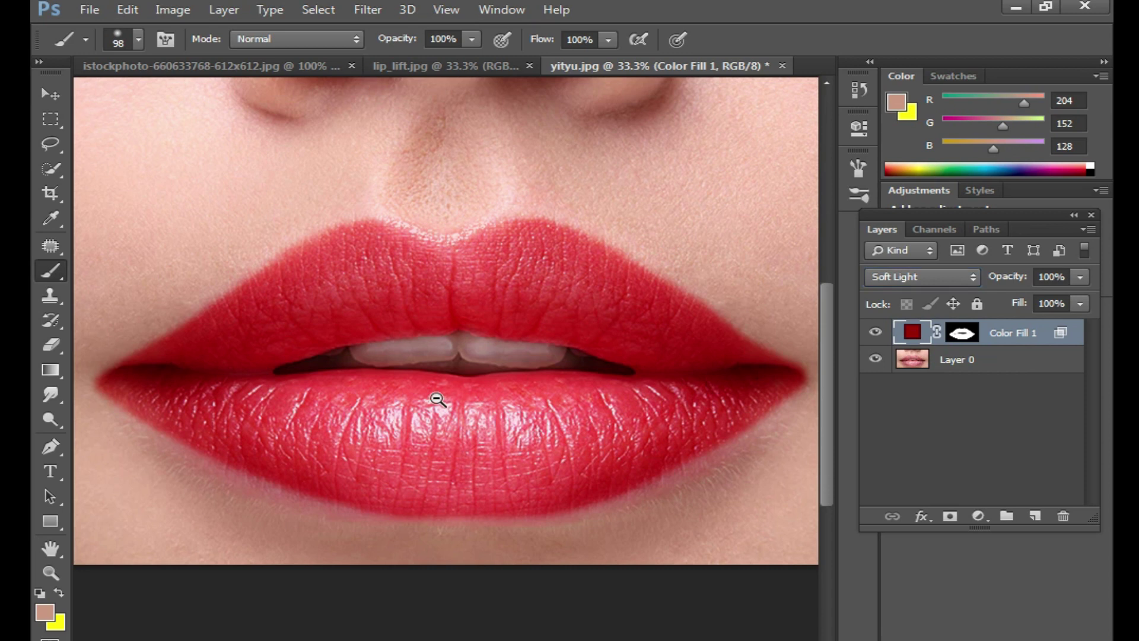
key(ctrl+minus)
key(ctrl+plus)
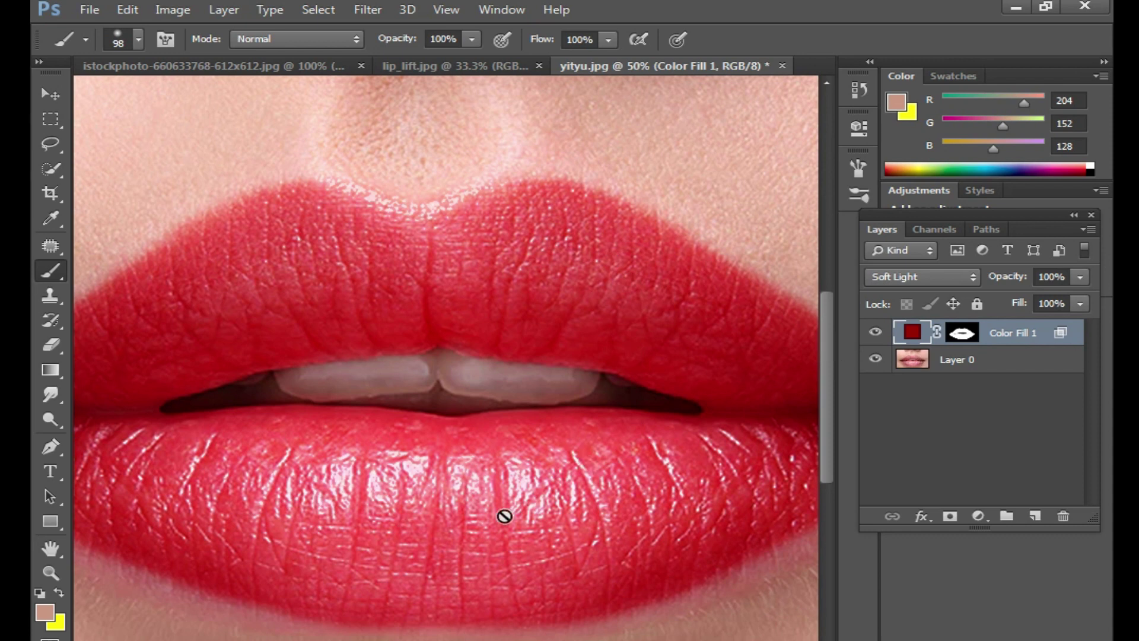
key(ctrl+minus)
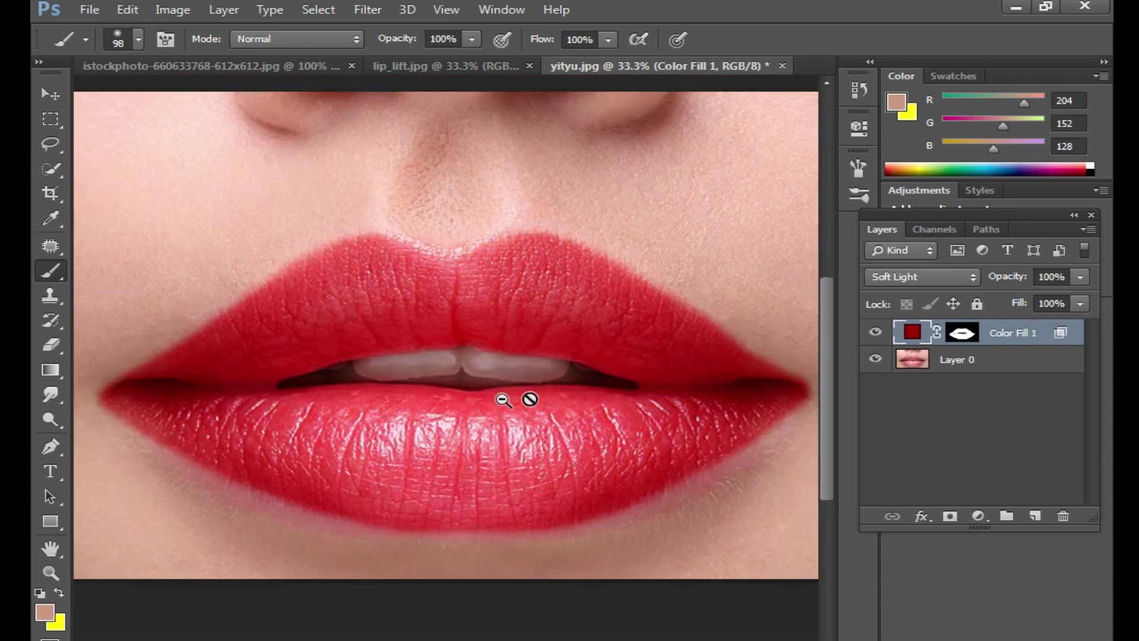
double_click(914, 335)
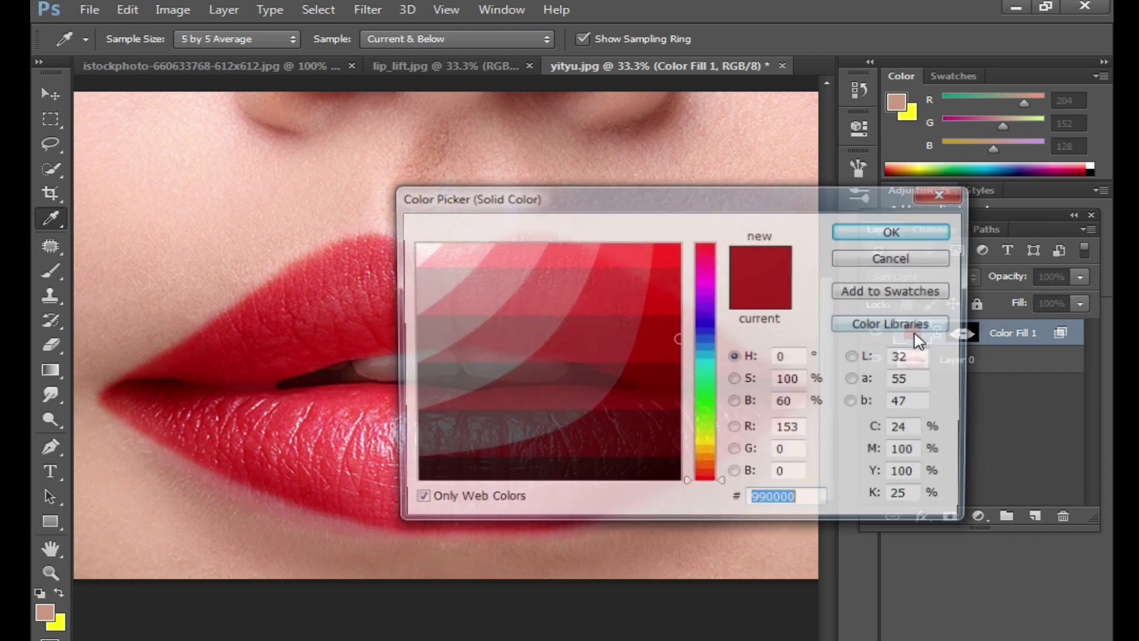
click(620, 330)
drag(557, 297, 459, 268)
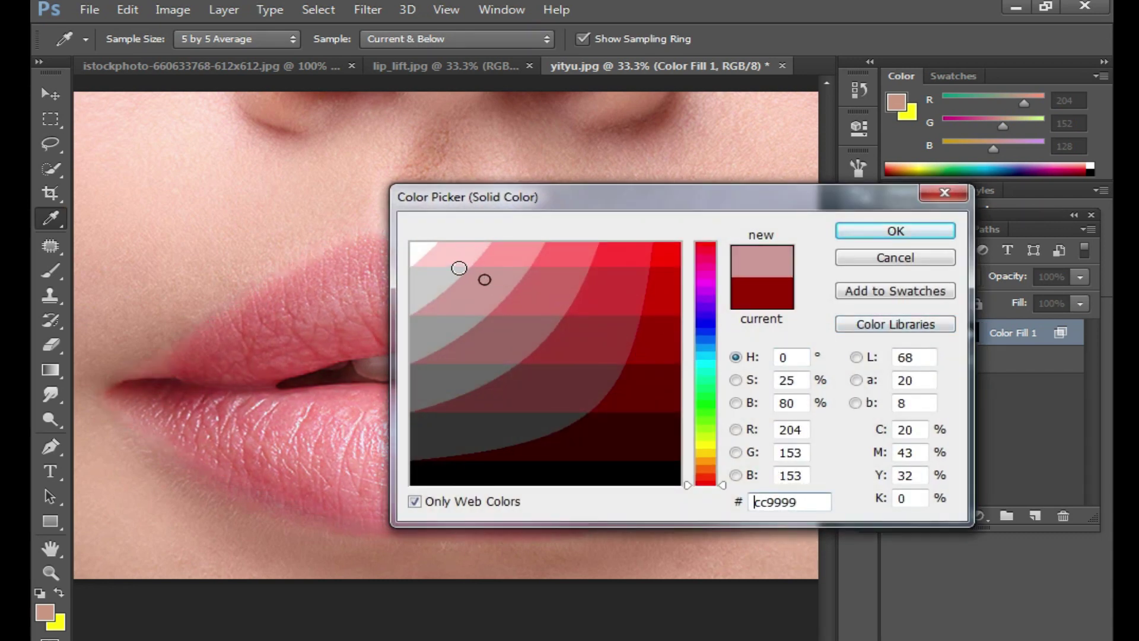
click(706, 298)
click(640, 257)
click(631, 329)
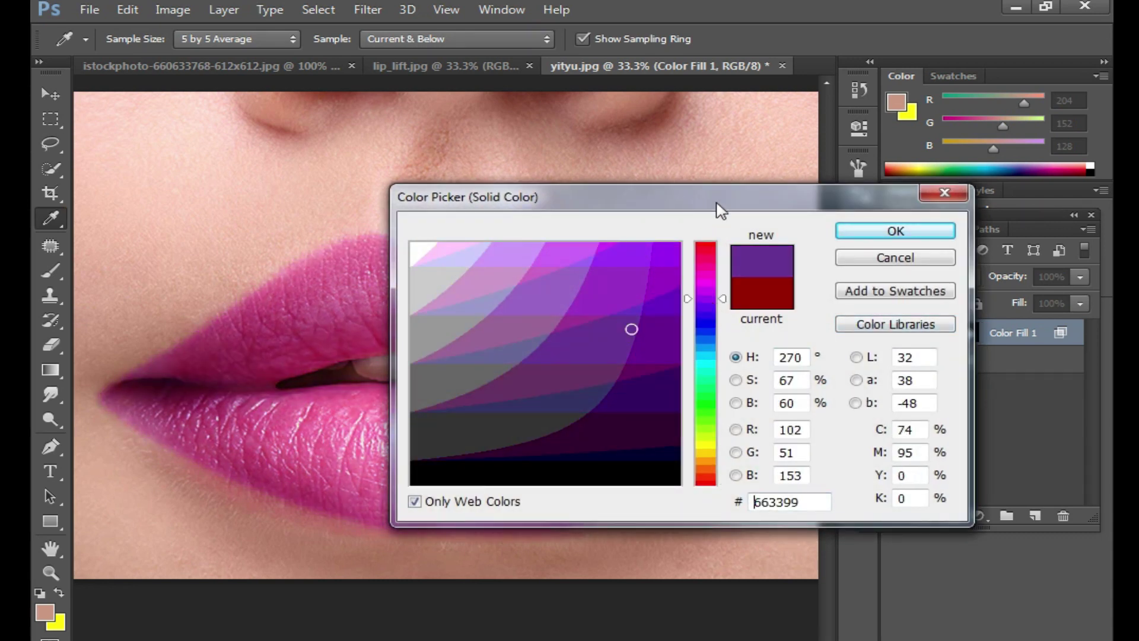
drag(716, 208, 994, 183)
mouse_move(941, 320)
mouse_down()
mouse_move(940, 254)
mouse_move(910, 229)
mouse_move(897, 318)
mouse_move(953, 350)
mouse_move(943, 435)
mouse_move(943, 234)
mouse_move(897, 232)
mouse_up()
click(983, 406)
click(924, 341)
click(903, 309)
click(925, 422)
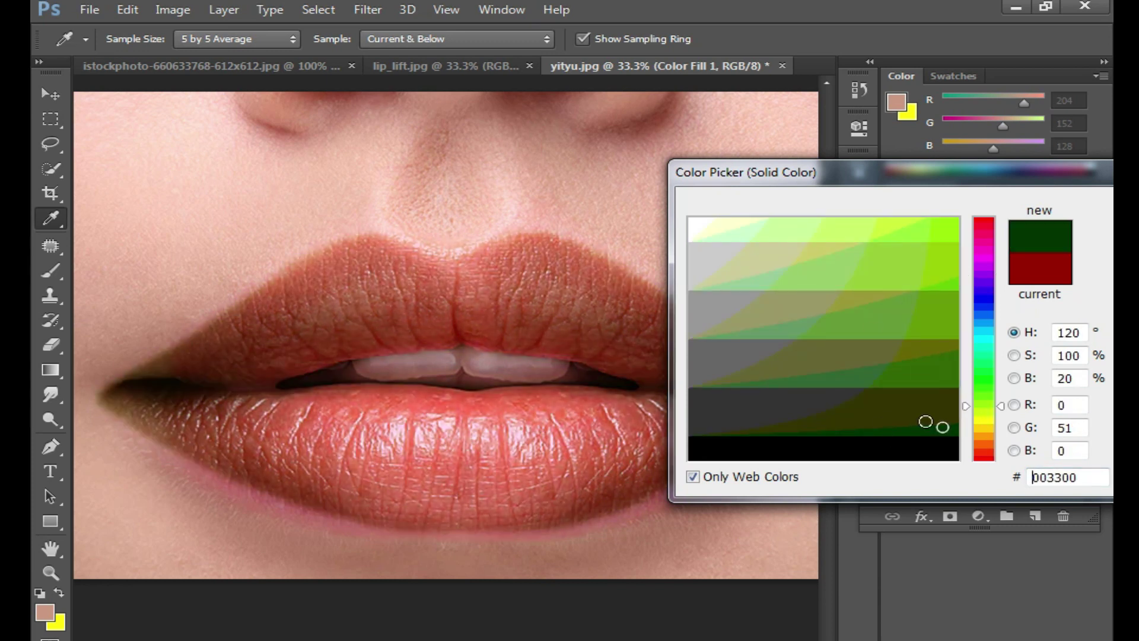
drag(1002, 187, 853, 187)
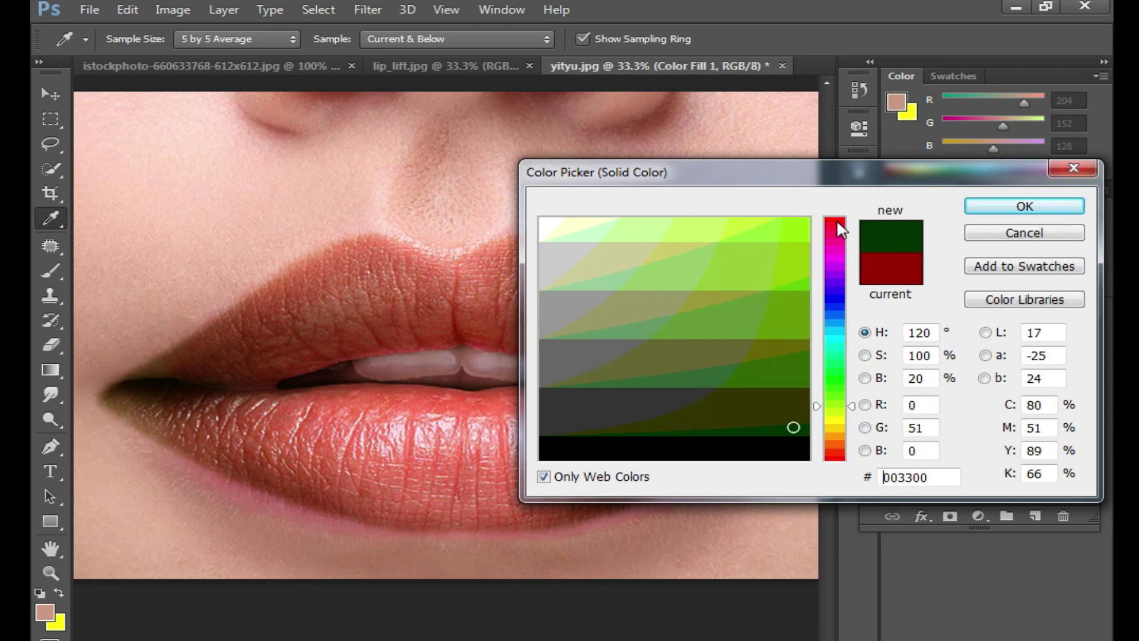
click(837, 221)
click(802, 237)
click(804, 315)
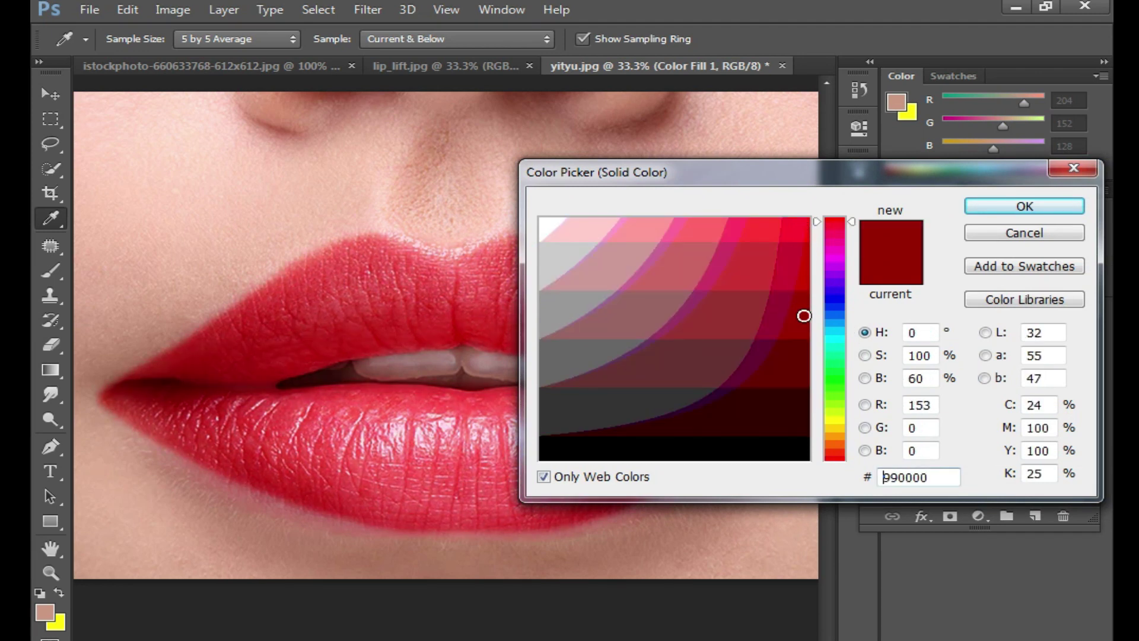
click(794, 359)
click(796, 339)
drag(902, 178, 793, 196)
click(915, 225)
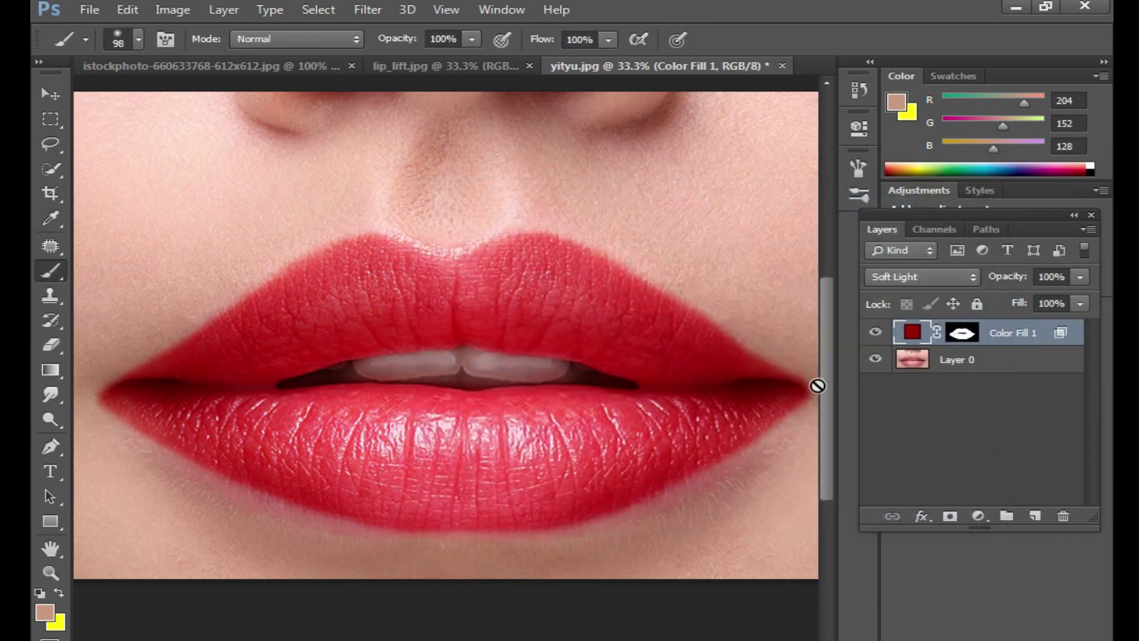
- Merge the red fill into the photo and zoom around to inspect the lips
key(ctrl+e)
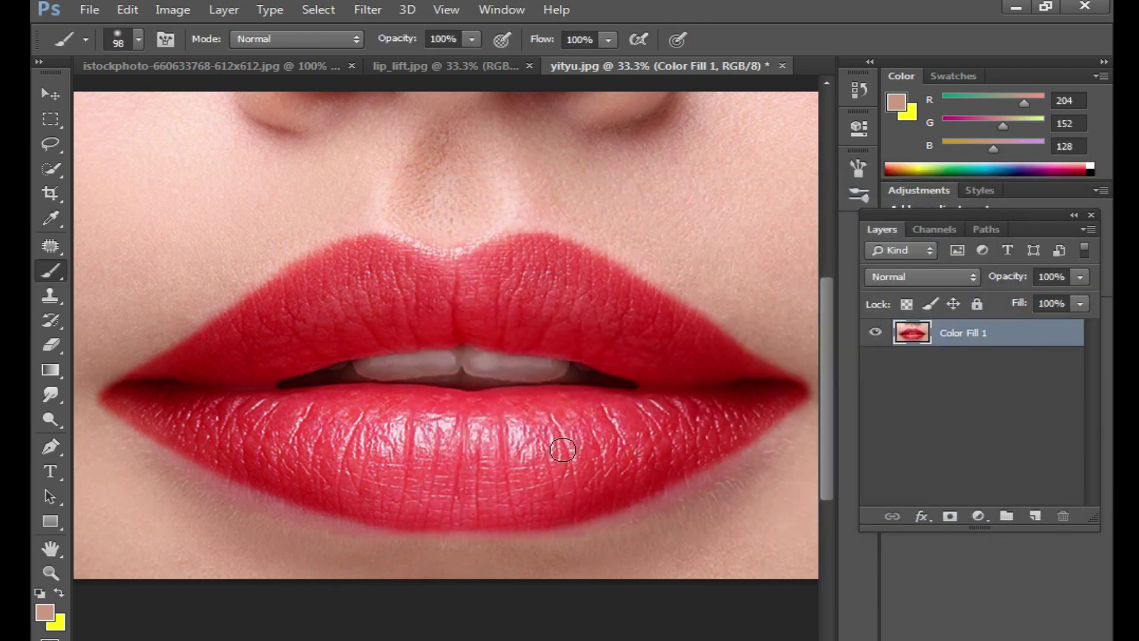
alt+click(523, 431)
alt+click(526, 432)
click(479, 427)
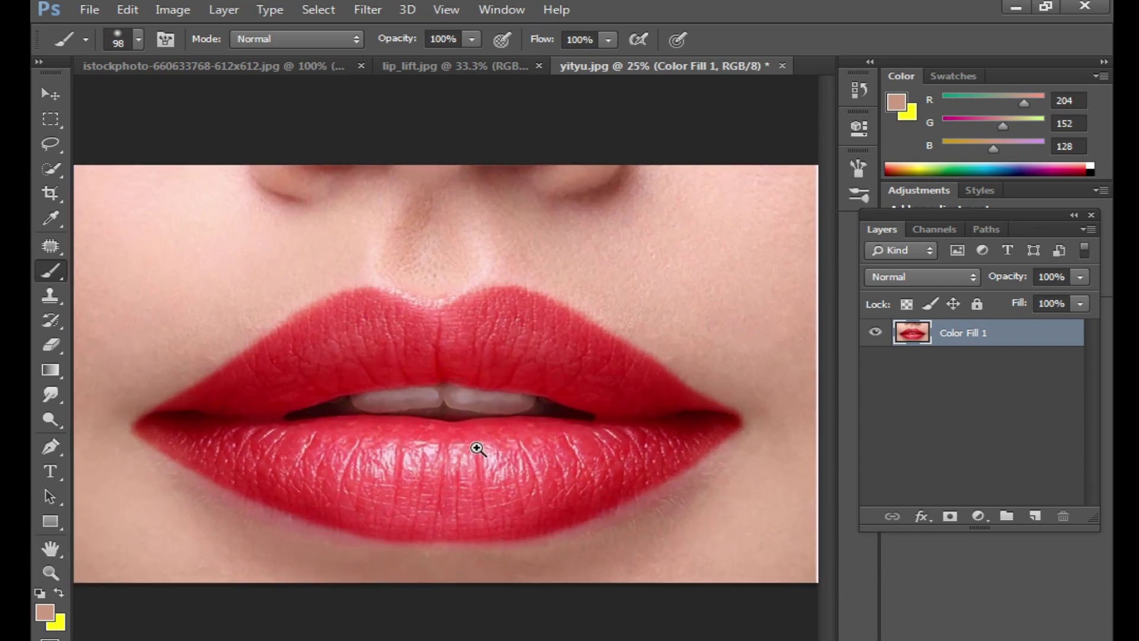
click(477, 446)
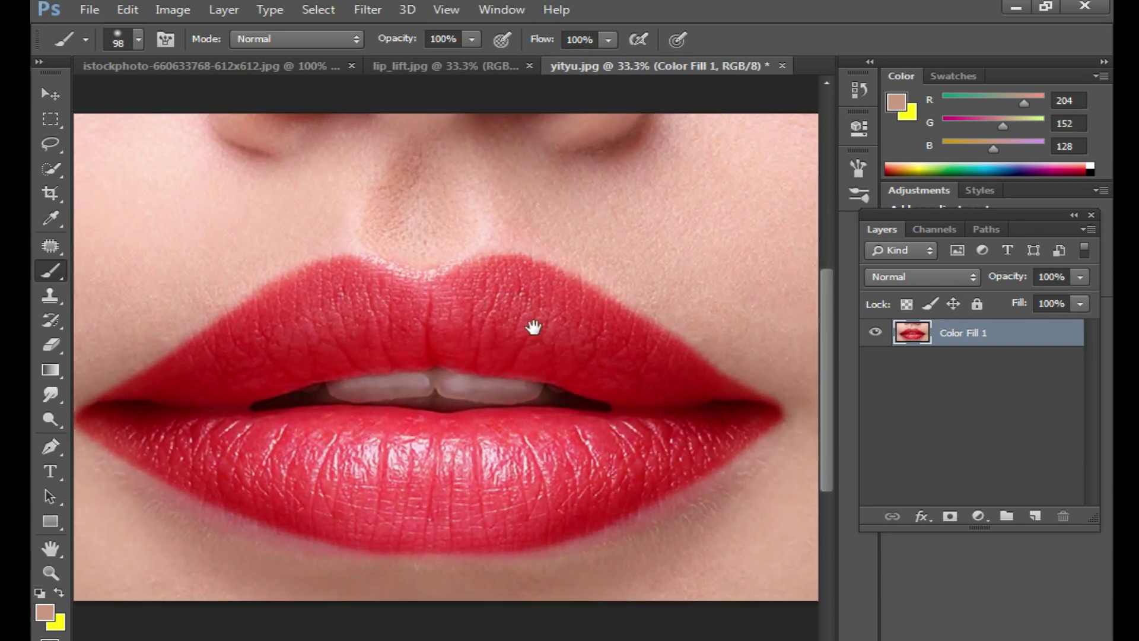
alt+click(554, 372)
click(475, 411)
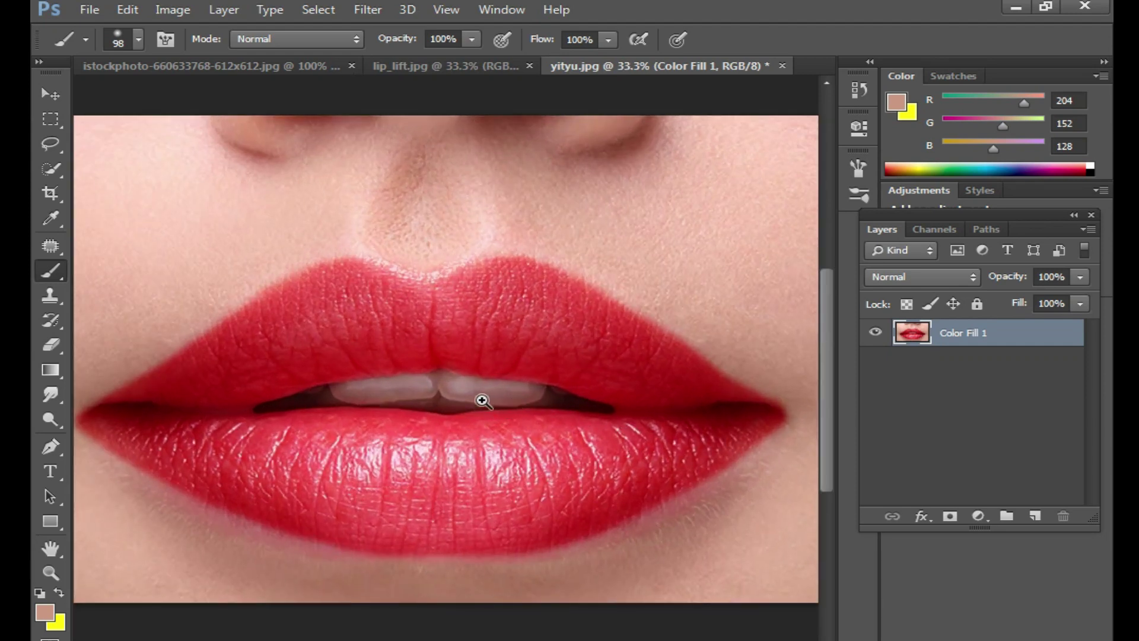
alt+click(533, 381)
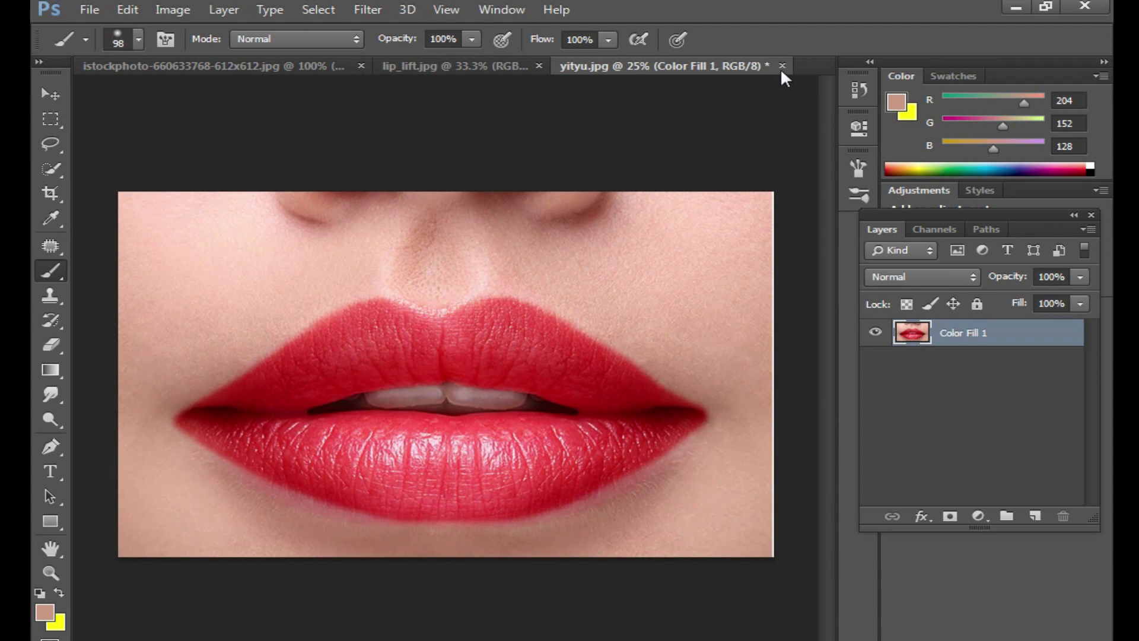
- Save the image as JPEG 'uoiu' at Quality 12 Maximum, then close it without saving
key(ctrl+shift+s)
text(uoiu)
click(665, 418)
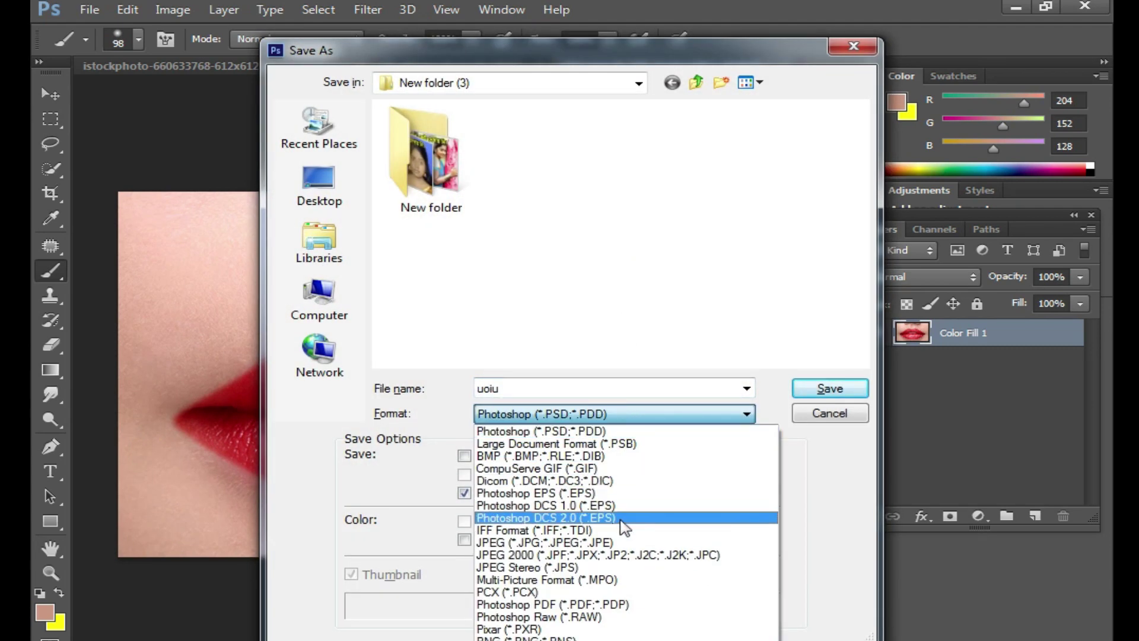
click(563, 569)
click(837, 388)
drag(555, 263, 677, 240)
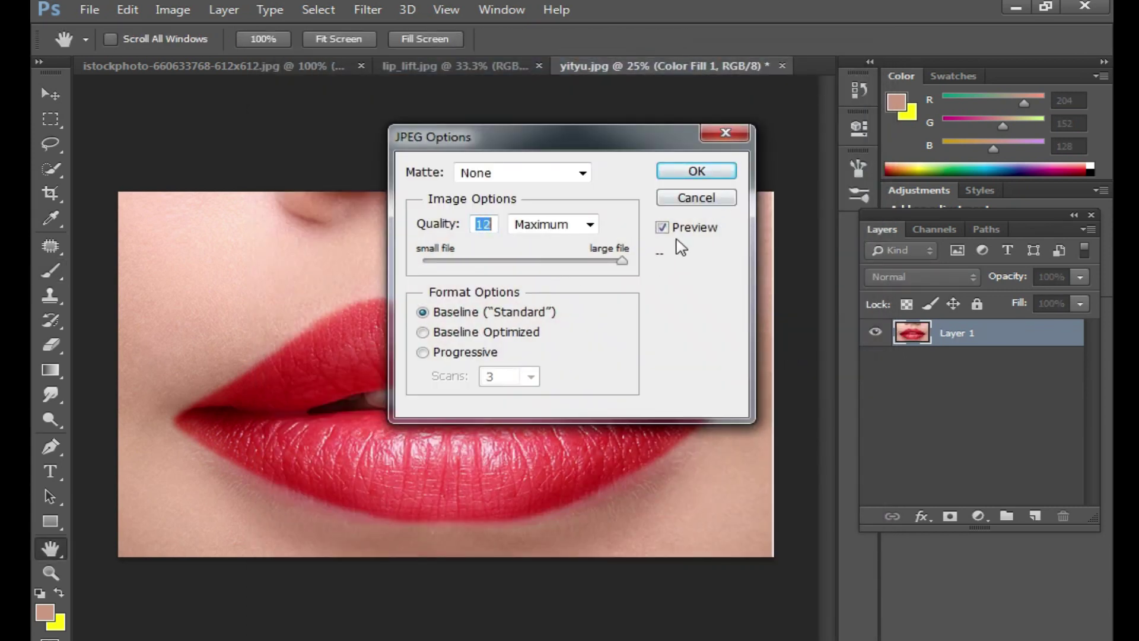
click(698, 171)
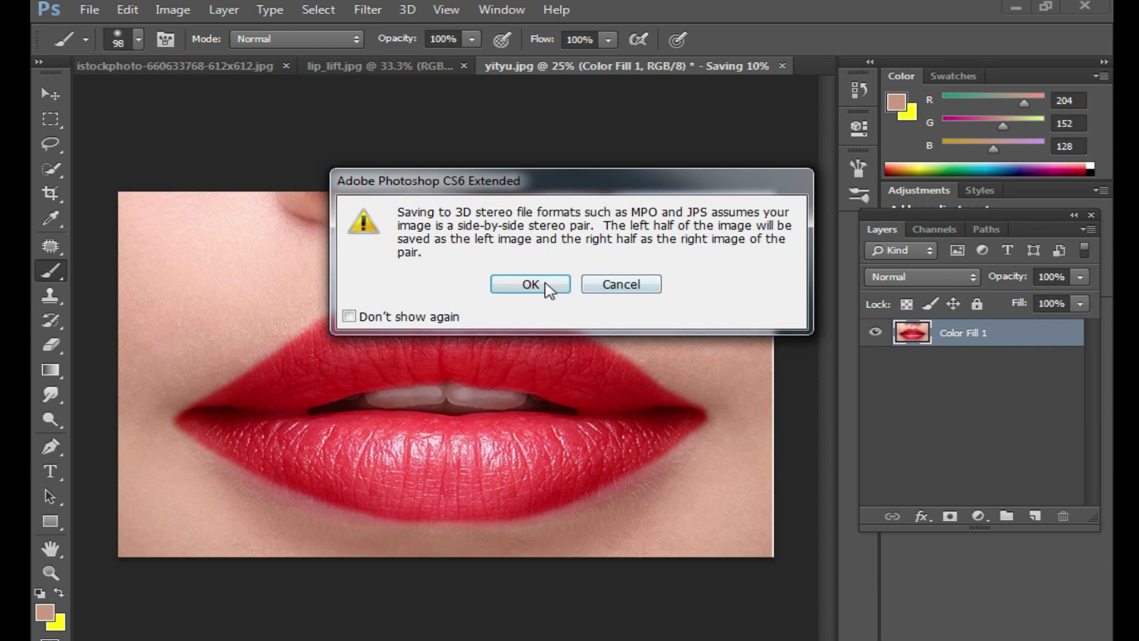
click(531, 285)
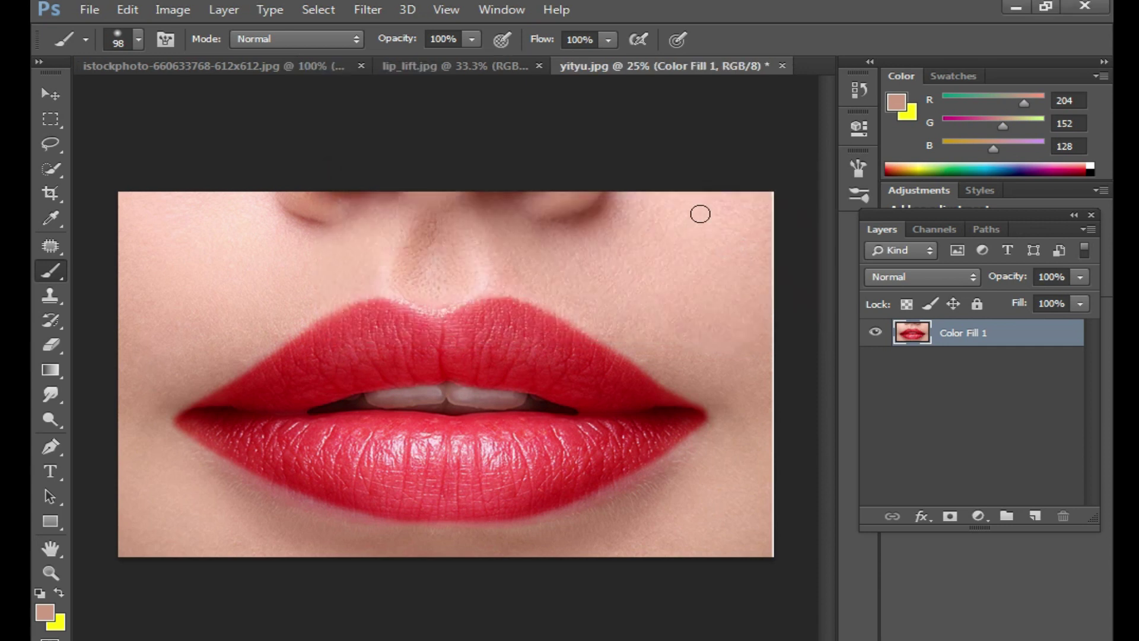
click(782, 65)
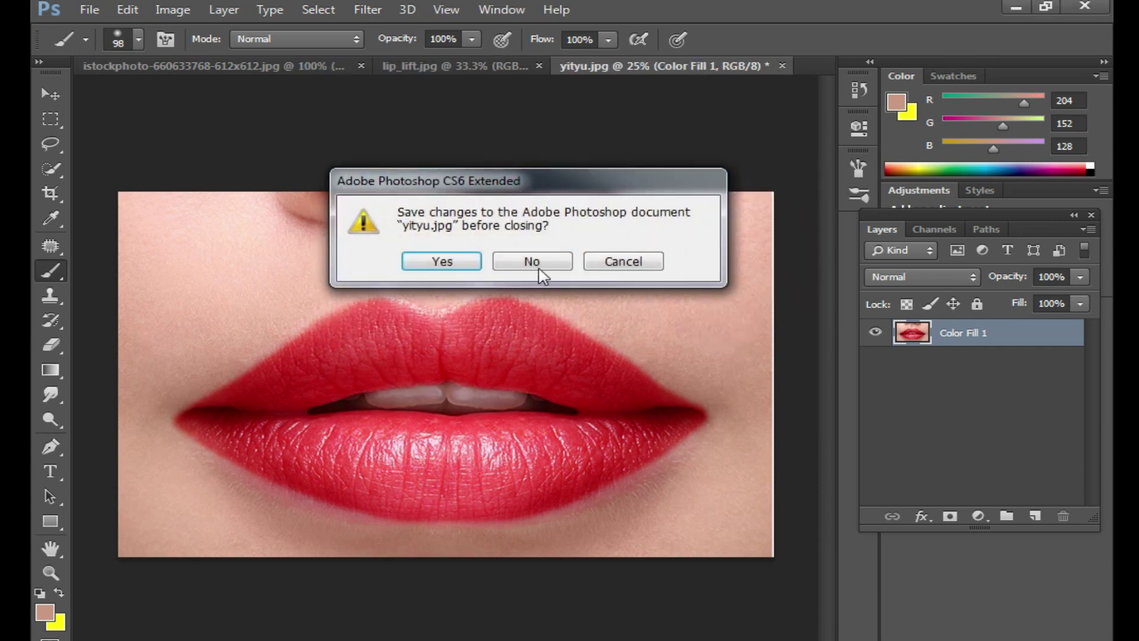
click(538, 267)
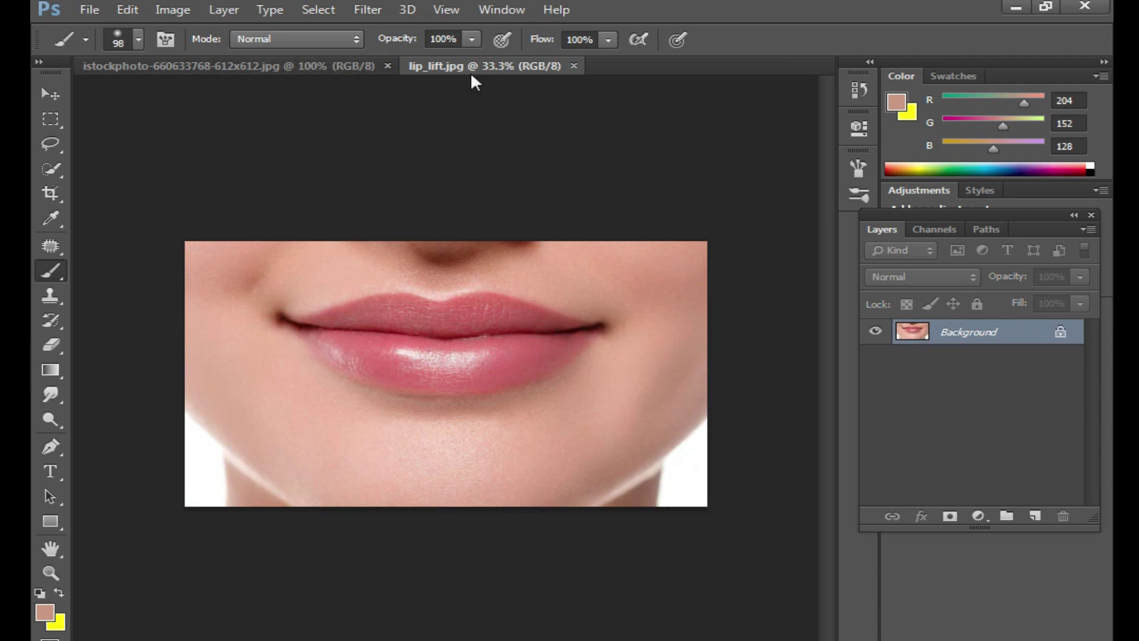
- Float the lip_lift.jpg window out and close it
drag(484, 65, 255, 137)
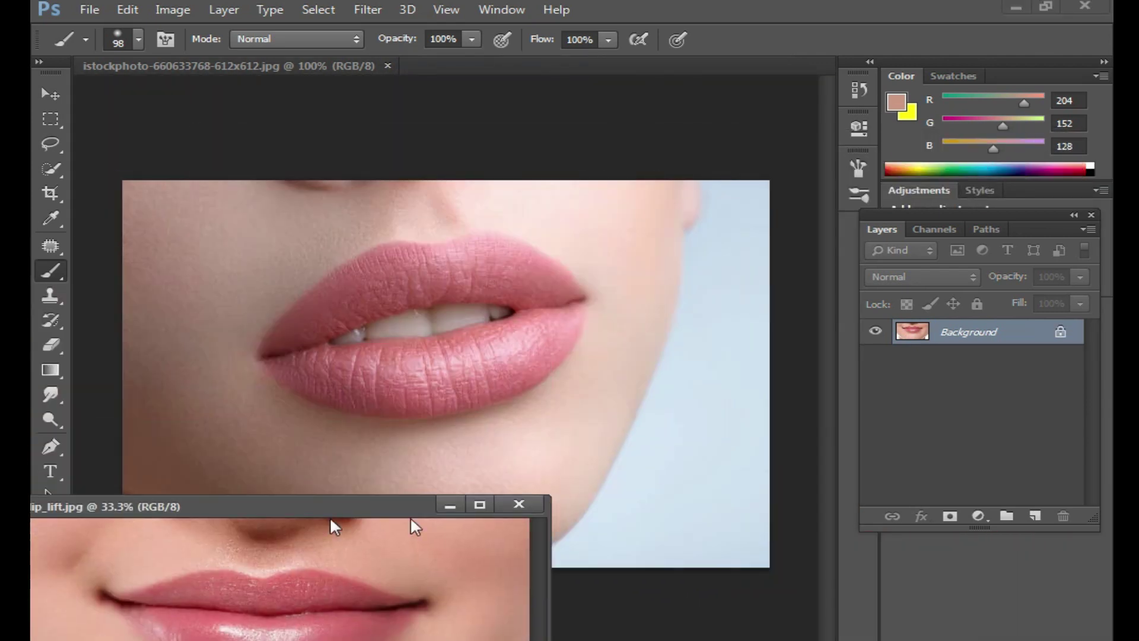
drag(454, 148, 496, 423)
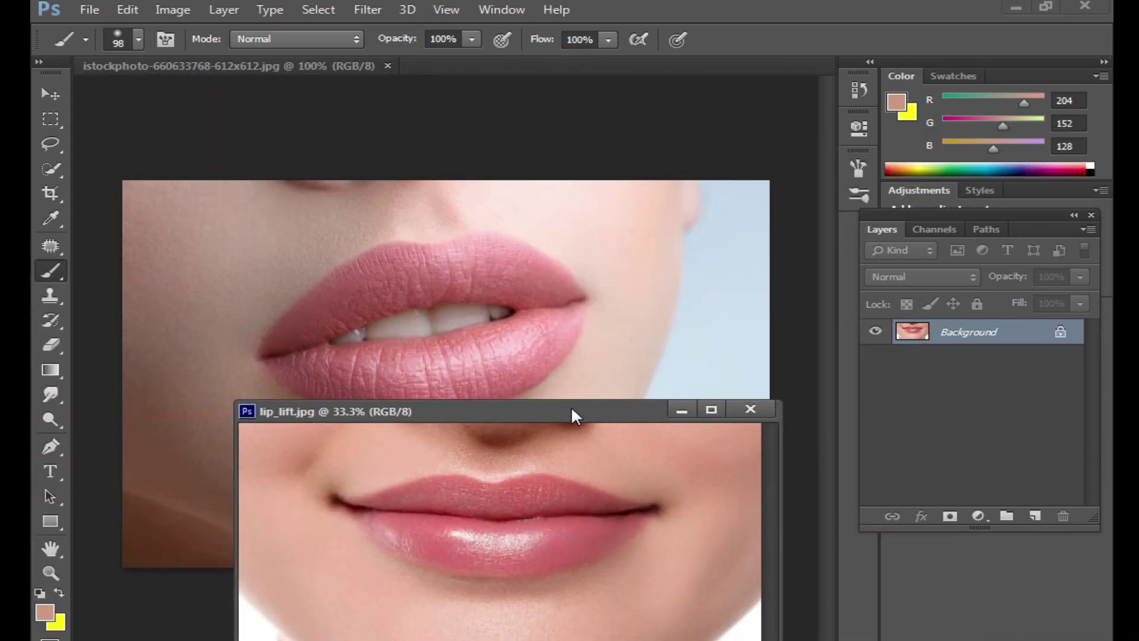
drag(572, 411, 548, 281)
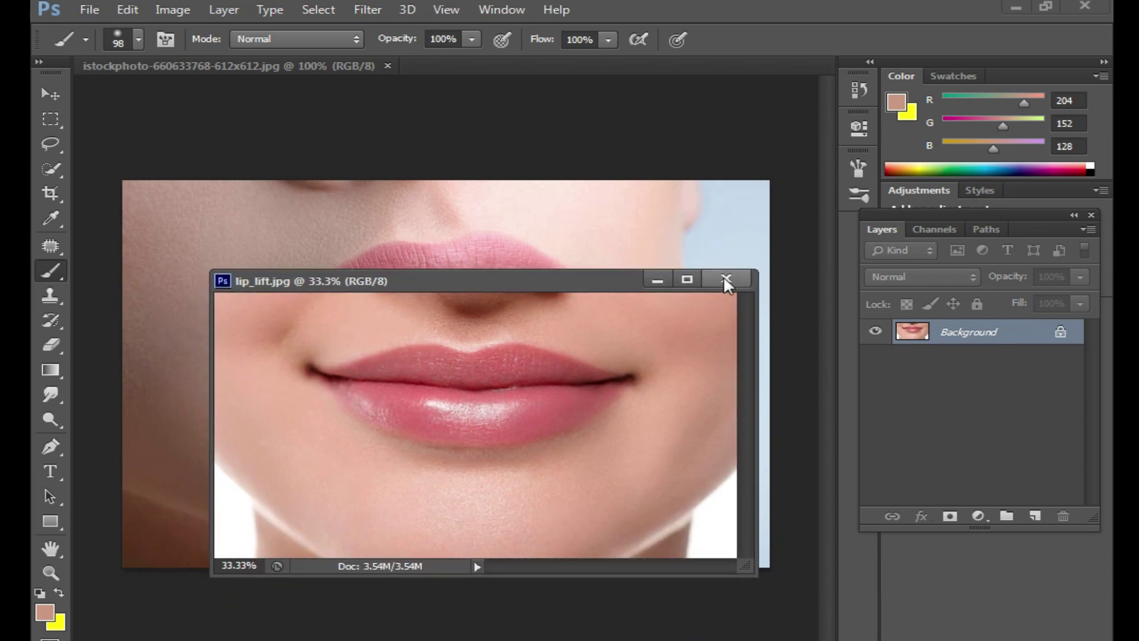
click(725, 278)
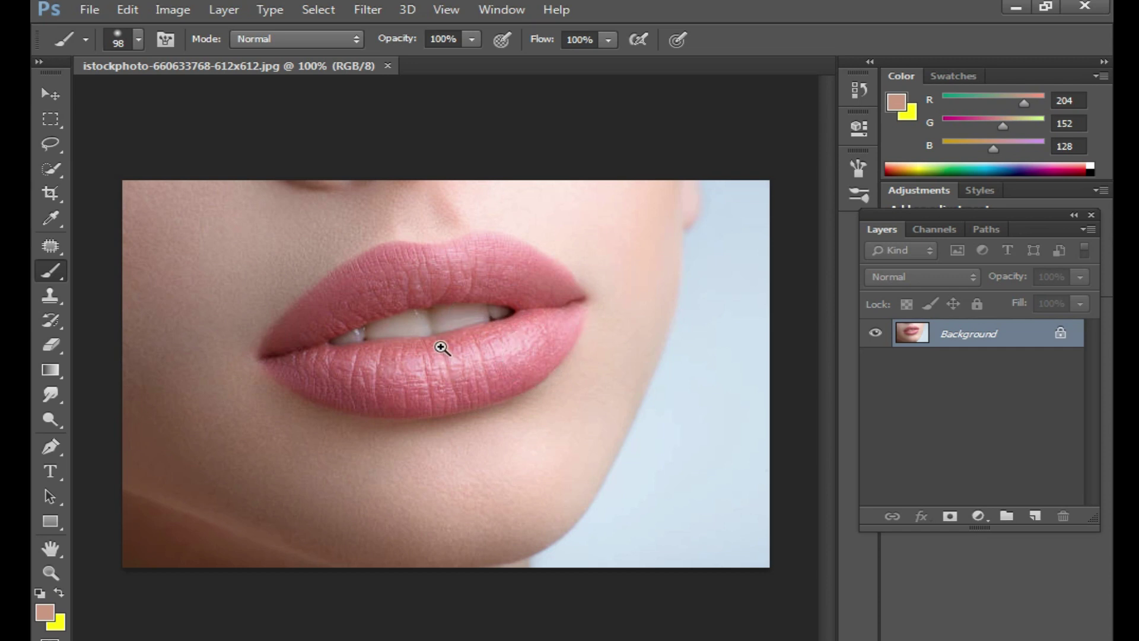
- Add a #990000 Solid Color fill layer to the second photo and target its mask
click(979, 516)
click(967, 102)
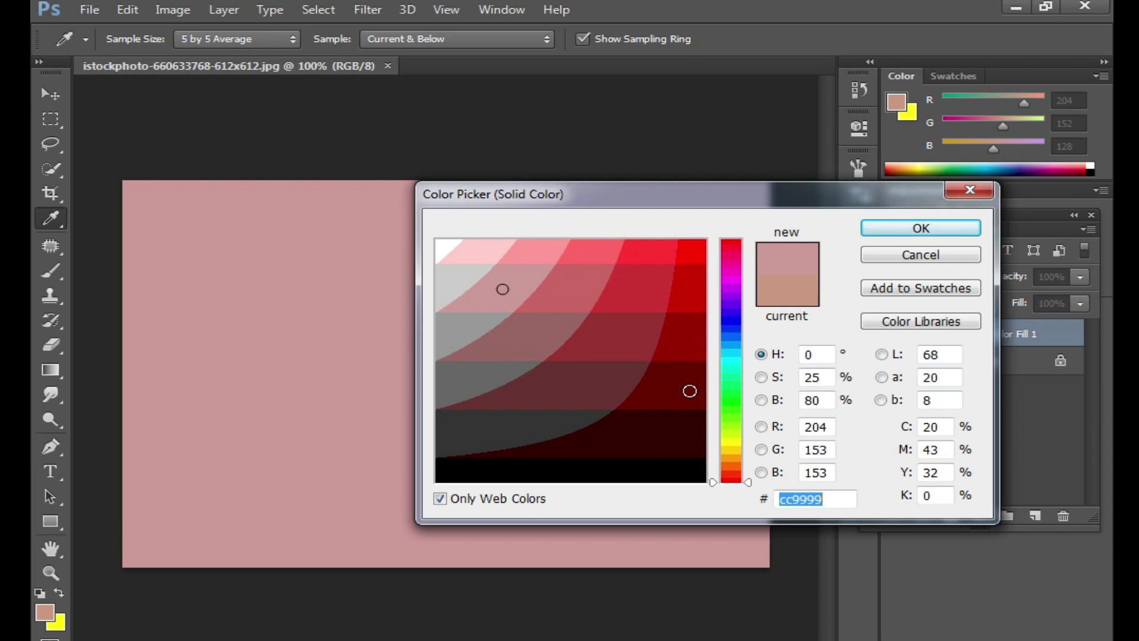
click(689, 391)
click(728, 325)
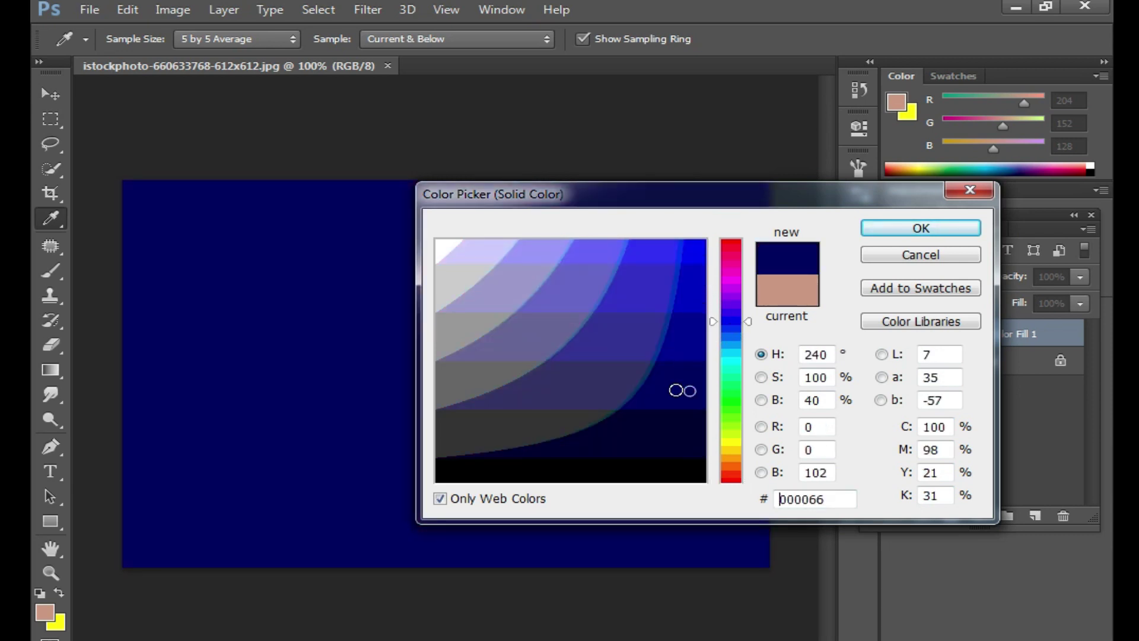
click(732, 245)
click(693, 251)
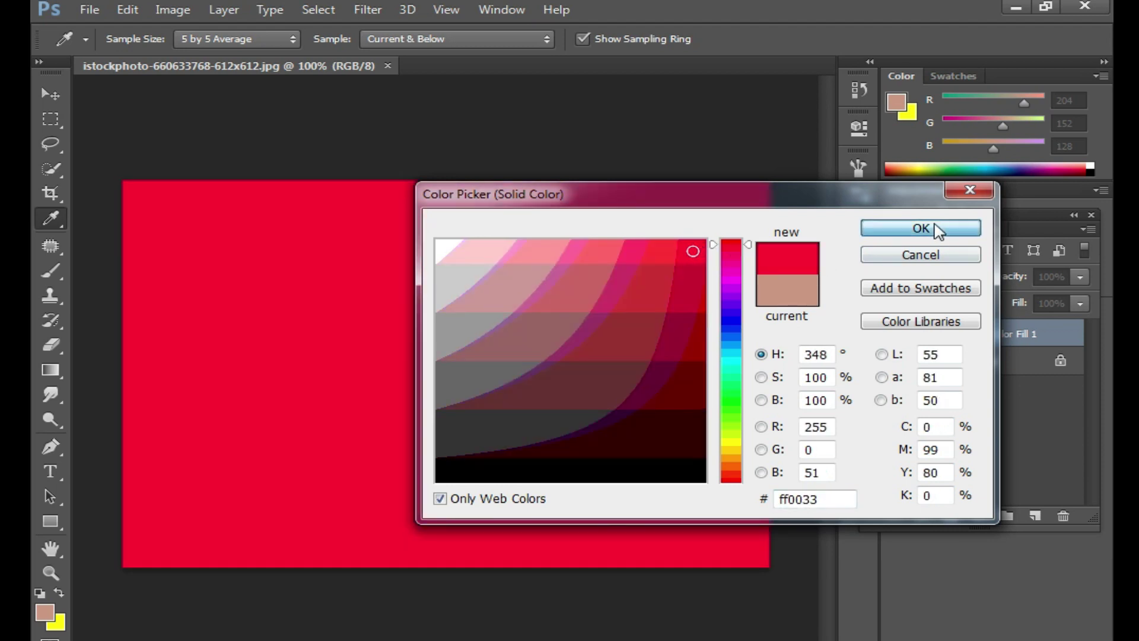
click(695, 325)
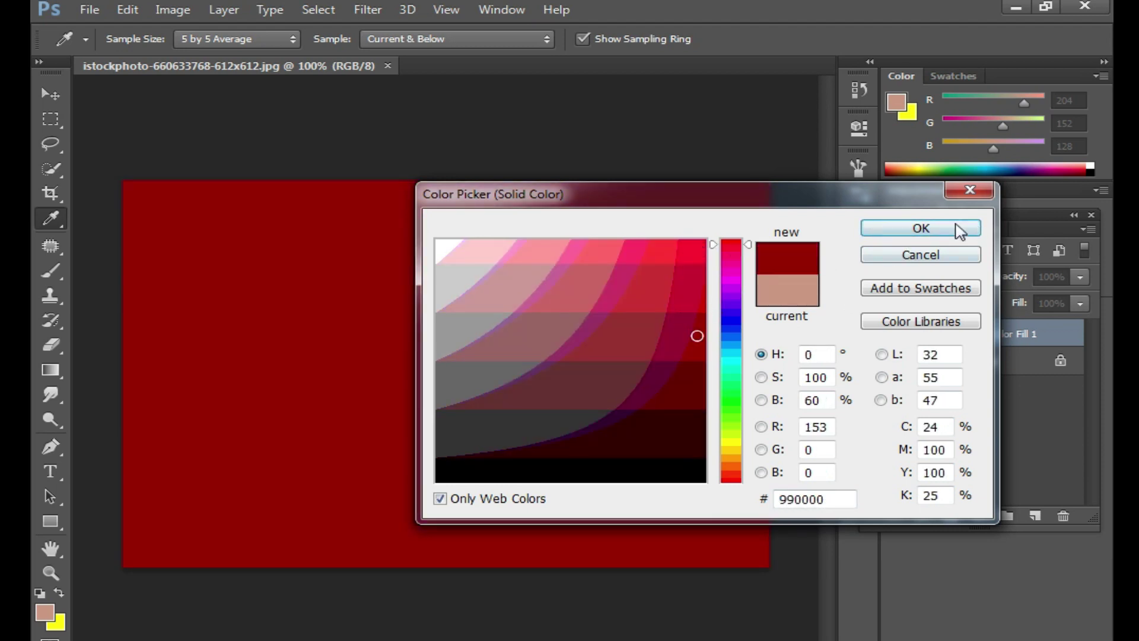
click(959, 232)
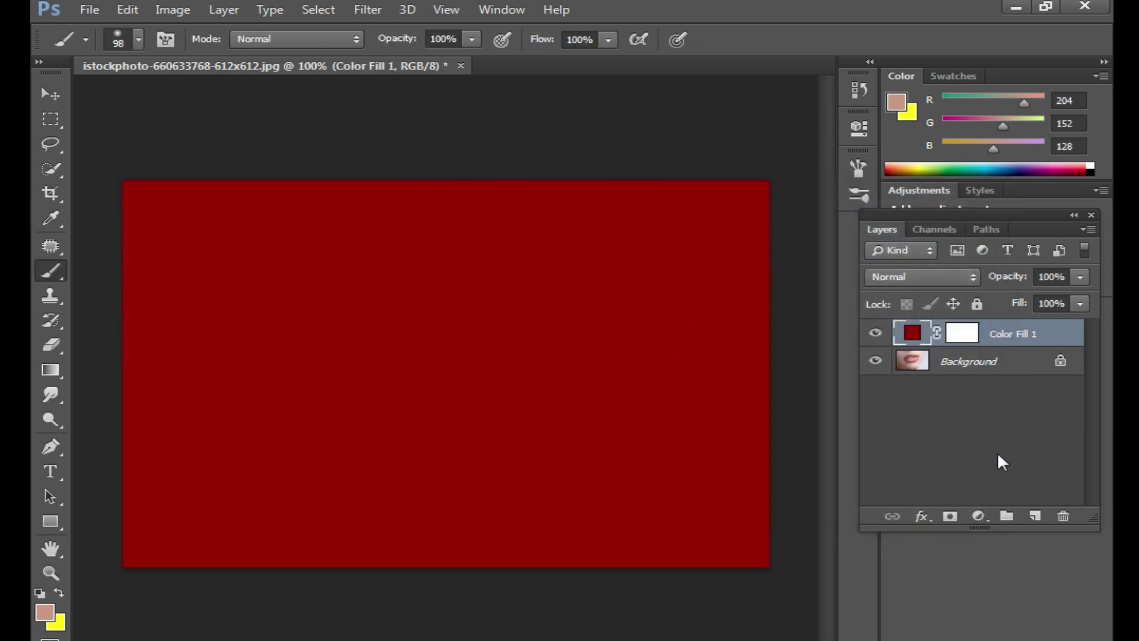
click(962, 334)
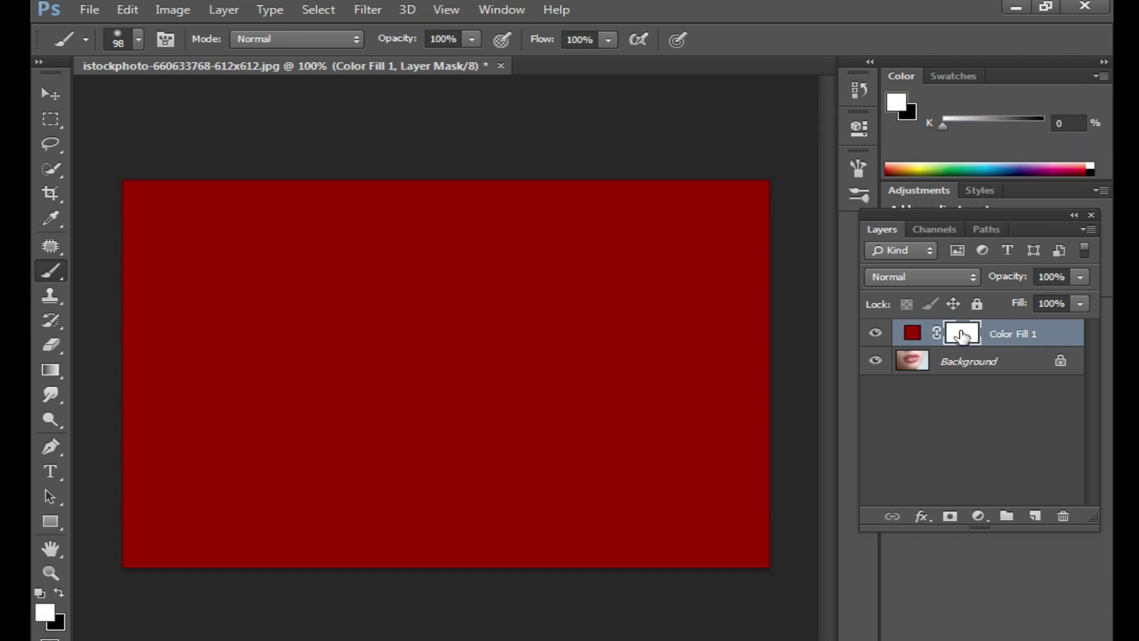
- Invert the fill mask to black and paint the upper-left lip with a 50 px brush
key(ctrl+i)
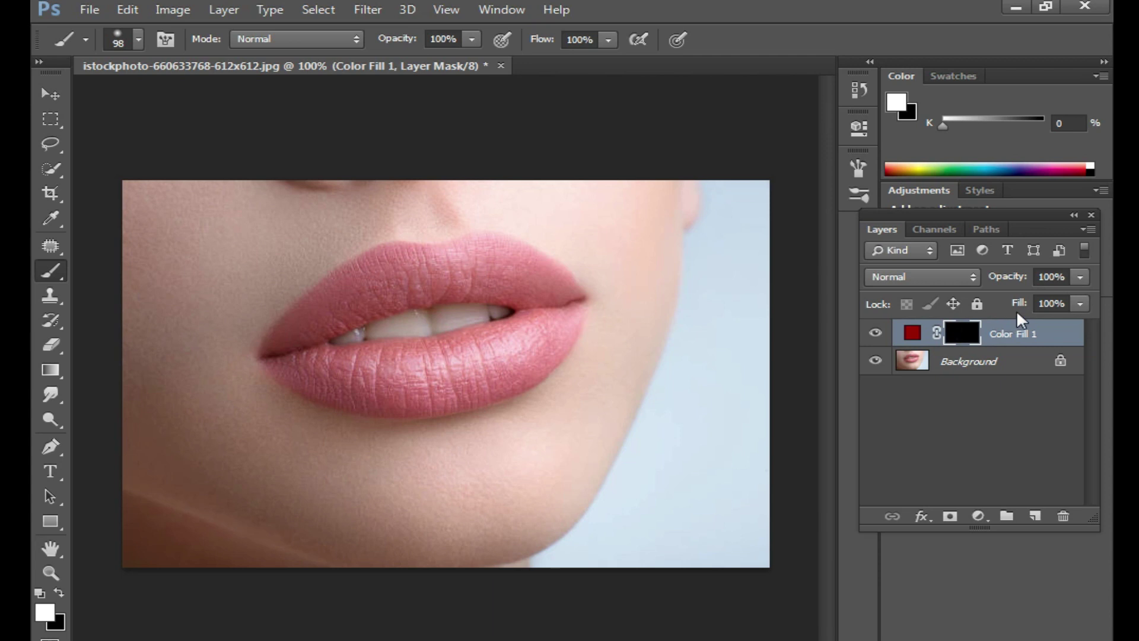
key(ctrl+plus)
drag(449, 353, 516, 359)
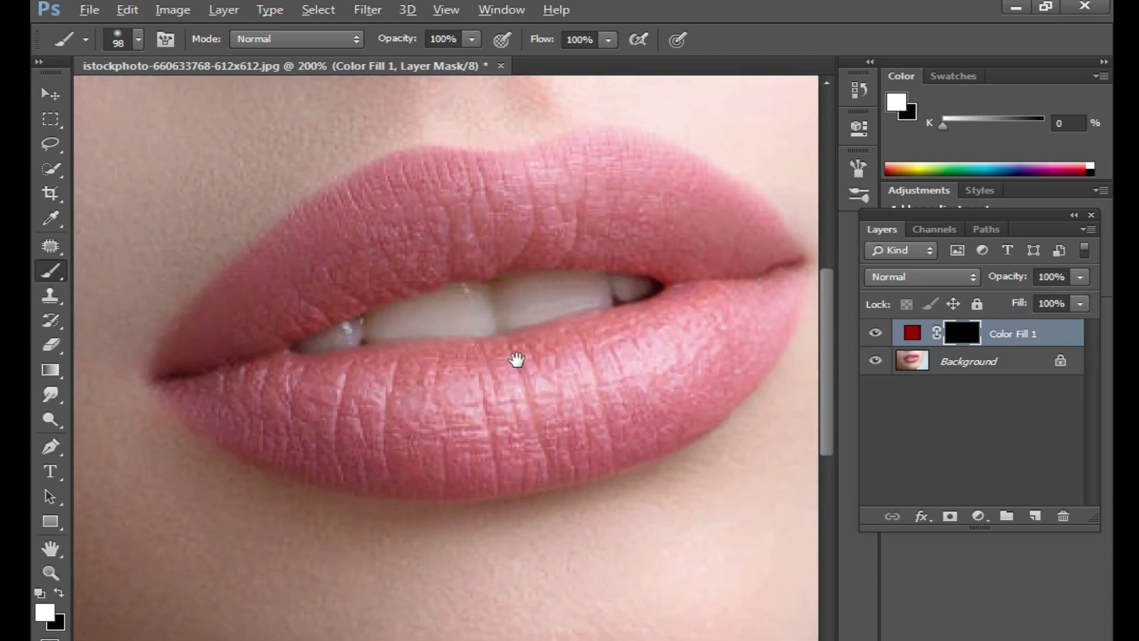
key(ctrl+minus)
right_click(520, 360)
click(569, 390)
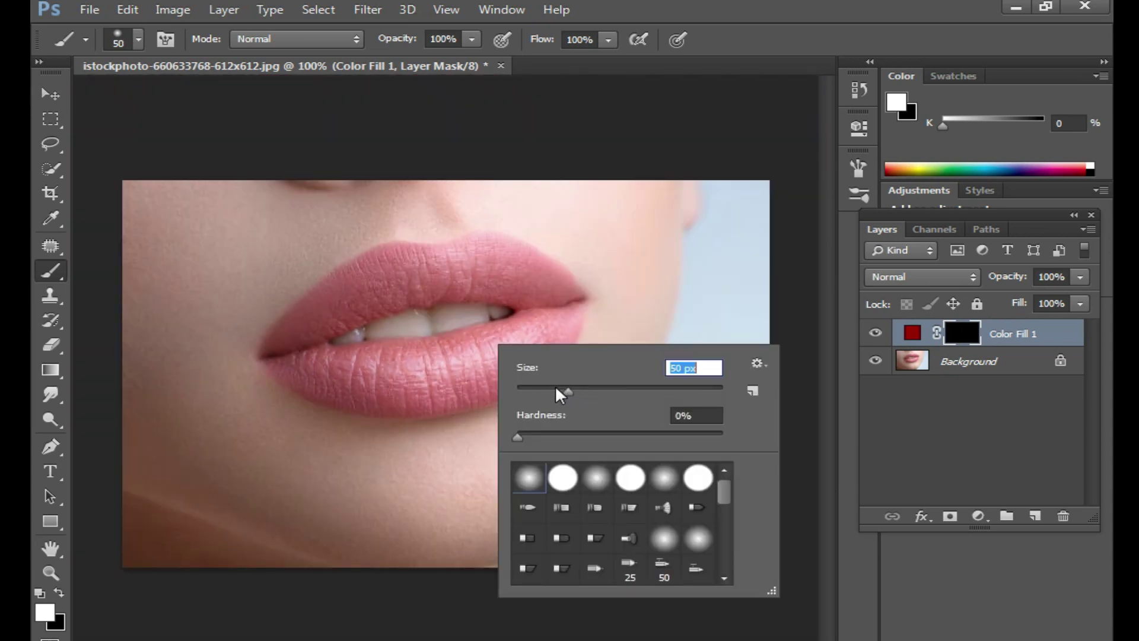
drag(289, 343, 448, 267)
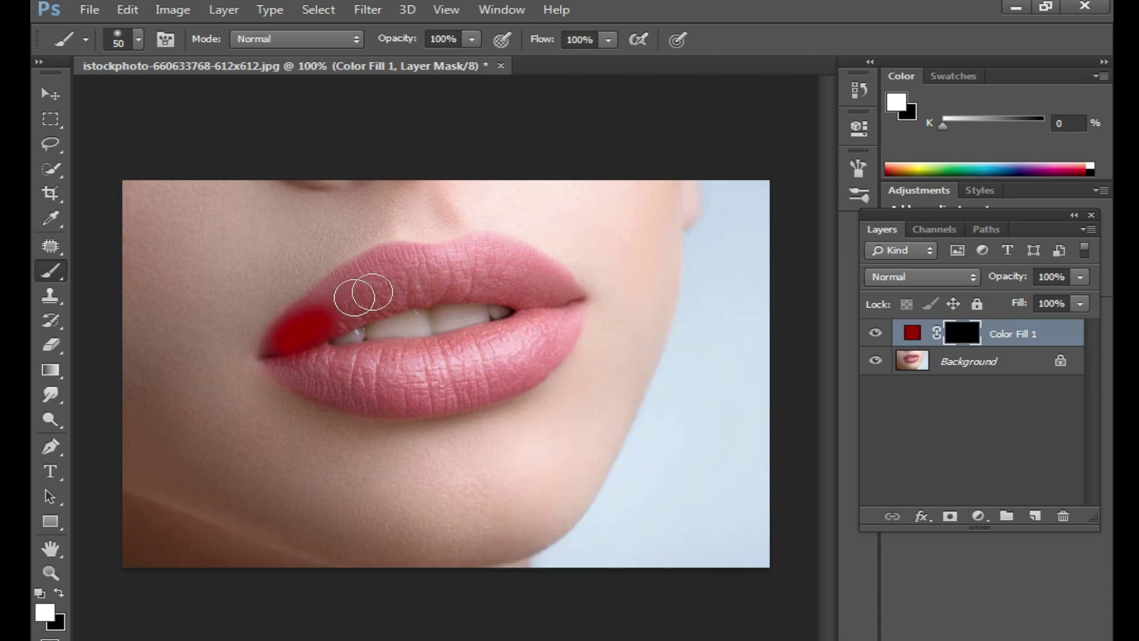
- With the brush shrunk to 31 px, paint red over the rest of both lips
right_click(463, 297)
click(491, 328)
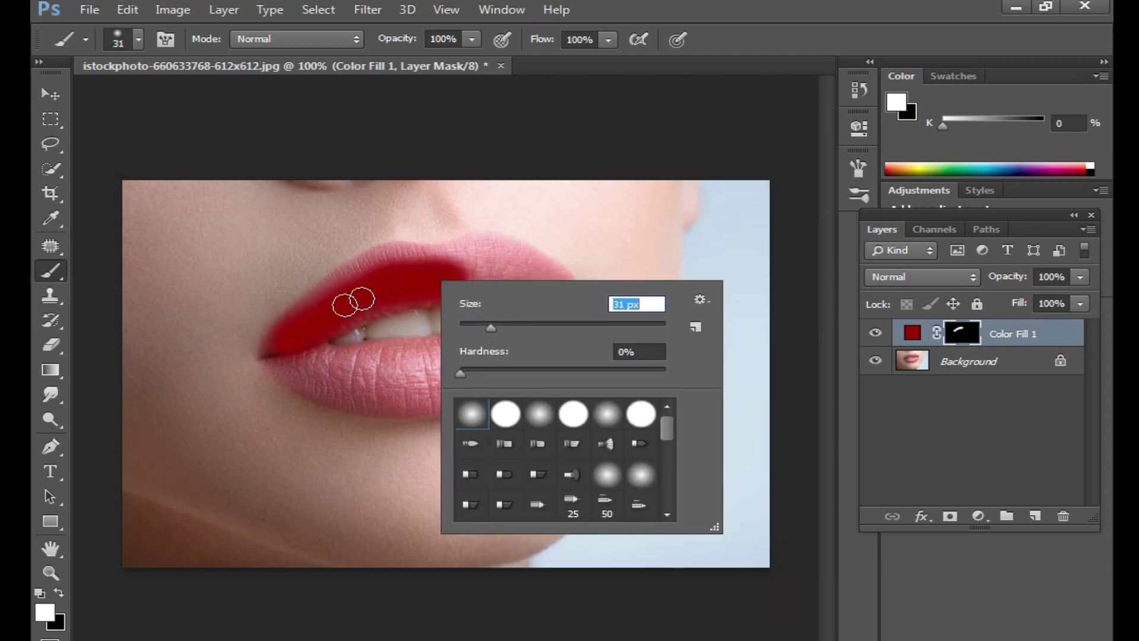
click(350, 299)
mouse_move(305, 321)
mouse_down()
mouse_move(386, 254)
mouse_move(465, 272)
mouse_move(452, 249)
mouse_move(528, 264)
mouse_move(569, 297)
mouse_move(468, 265)
mouse_move(525, 292)
mouse_move(475, 287)
mouse_move(486, 262)
mouse_move(558, 315)
mouse_move(571, 304)
mouse_move(514, 376)
mouse_move(381, 401)
mouse_move(275, 362)
mouse_move(310, 346)
mouse_move(396, 356)
mouse_move(510, 326)
mouse_move(327, 345)
mouse_move(325, 361)
mouse_move(463, 363)
mouse_move(534, 331)
mouse_move(527, 362)
mouse_move(546, 350)
mouse_up()
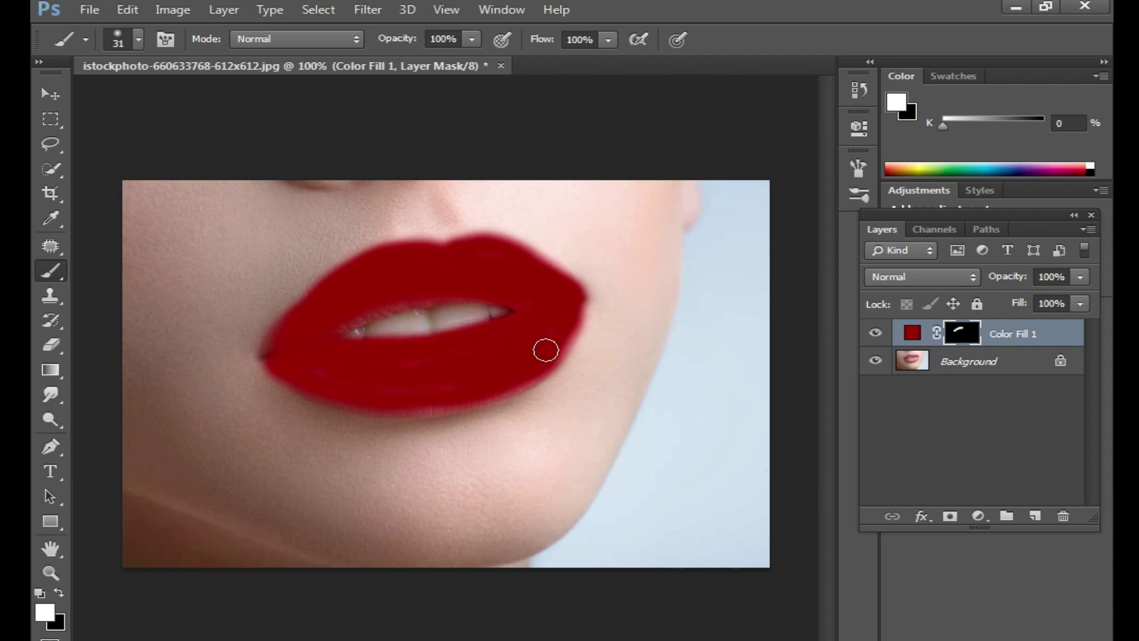
mouse_move(572, 311)
mouse_down()
mouse_move(551, 356)
mouse_move(409, 401)
mouse_move(488, 386)
mouse_move(374, 399)
mouse_move(405, 404)
mouse_up()
mouse_move(271, 359)
mouse_down()
mouse_move(321, 297)
mouse_move(446, 265)
mouse_up()
mouse_move(542, 278)
mouse_down()
mouse_move(561, 300)
mouse_move(481, 380)
mouse_up()
click(965, 276)
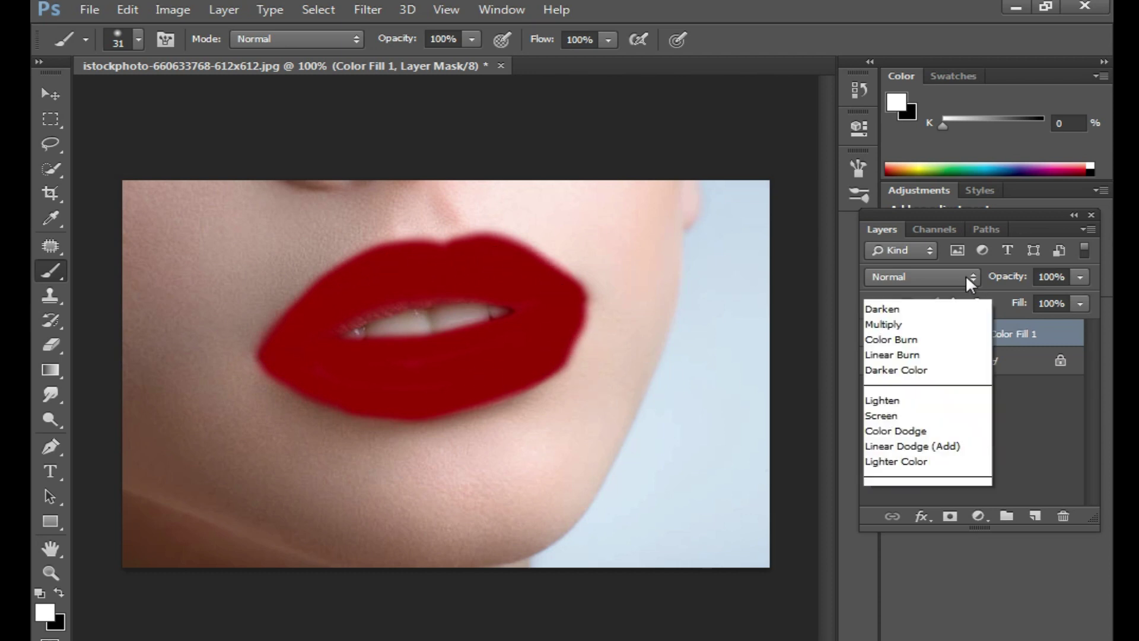
click(906, 248)
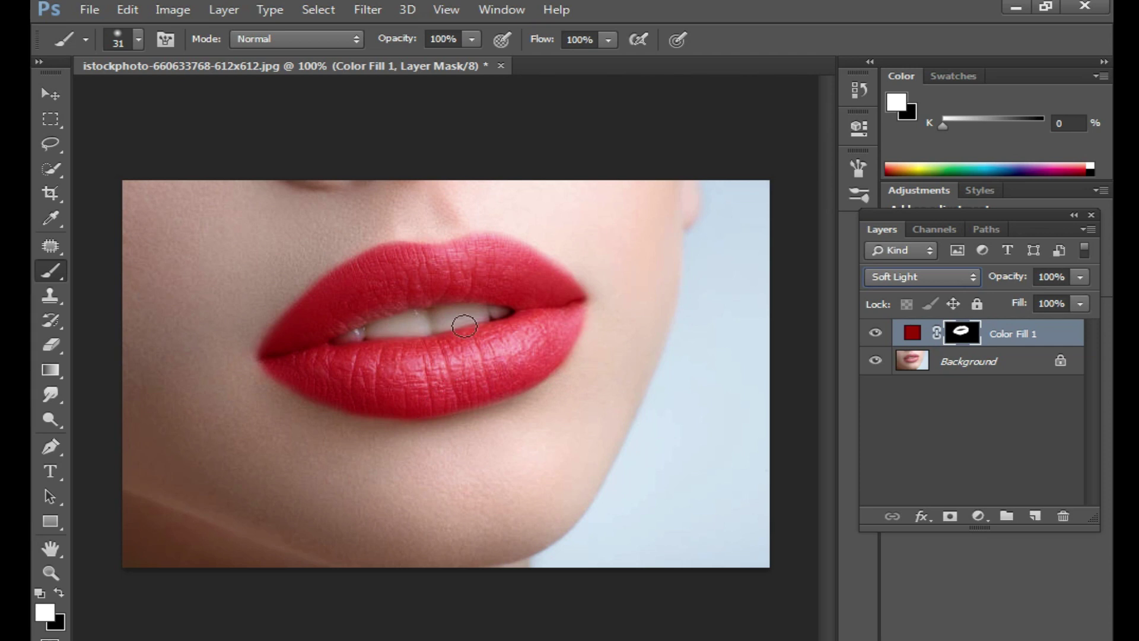
ctrl+click(439, 363)
ctrl+click(516, 356)
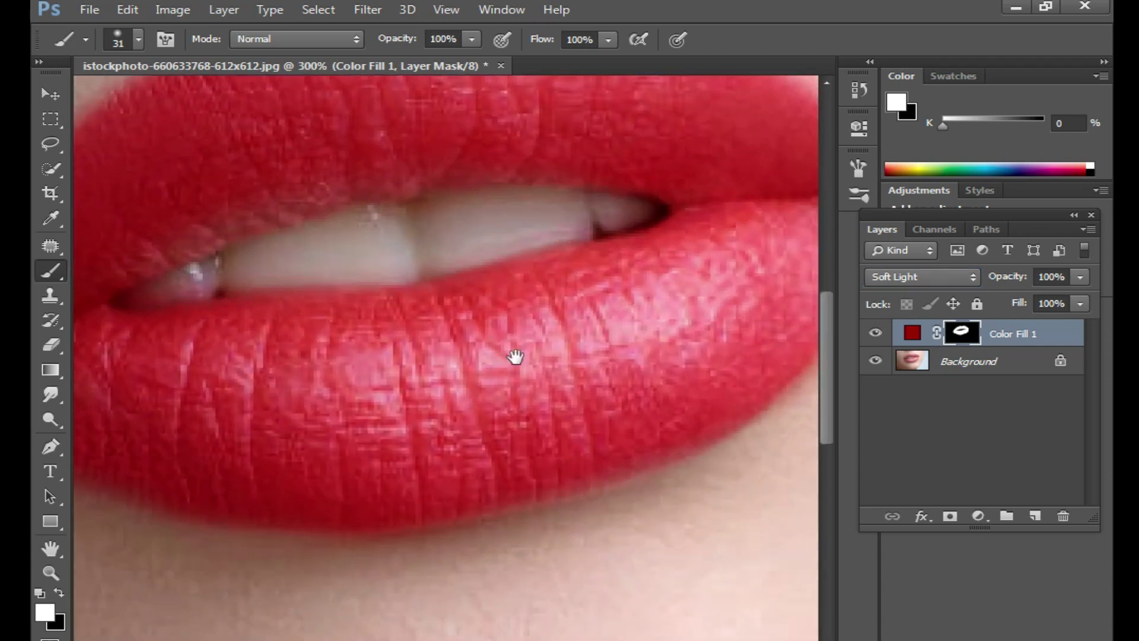
ctrl+alt+click(488, 401)
ctrl+alt+click(509, 384)
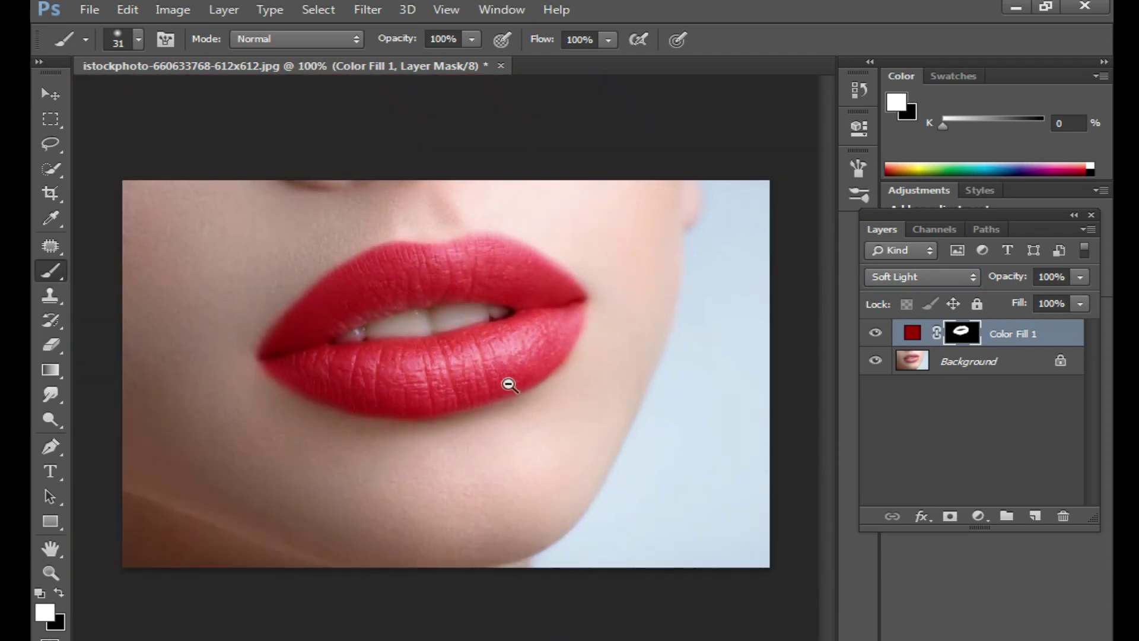
- In Blend If, split the Underlying white slider and move the black slider right, then check the lips
right_click(1021, 337)
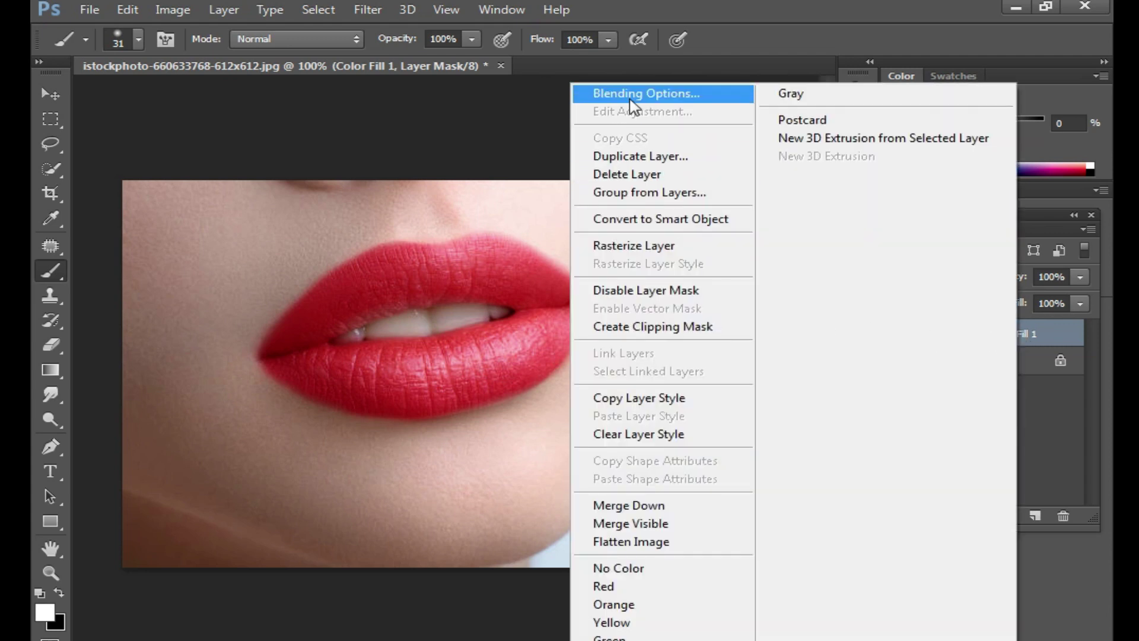
click(700, 93)
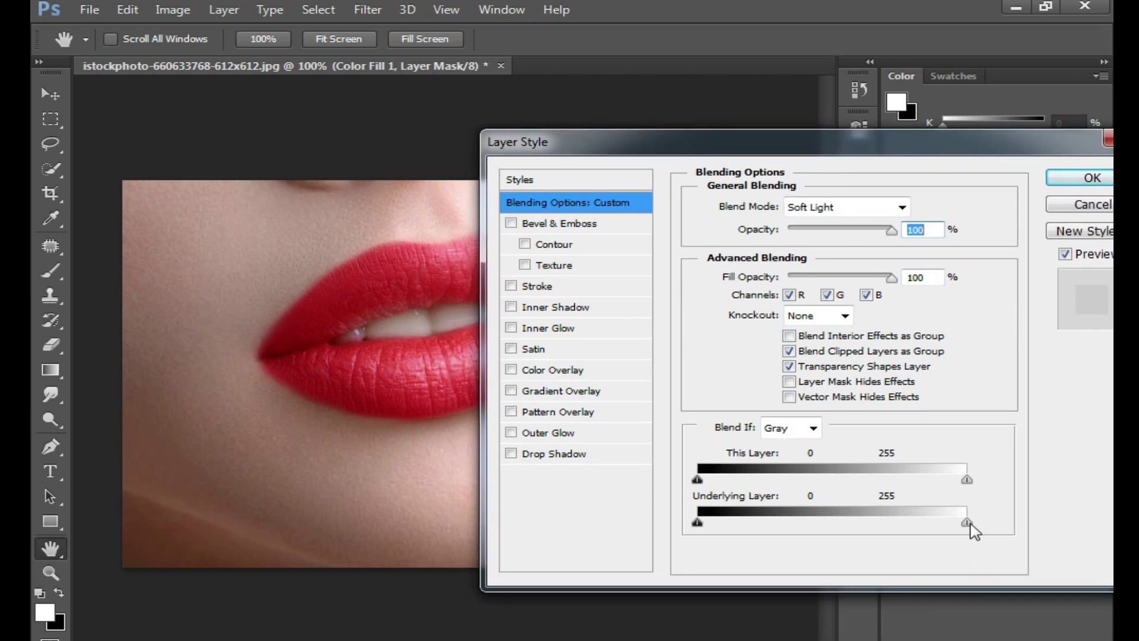
drag(966, 522, 842, 521)
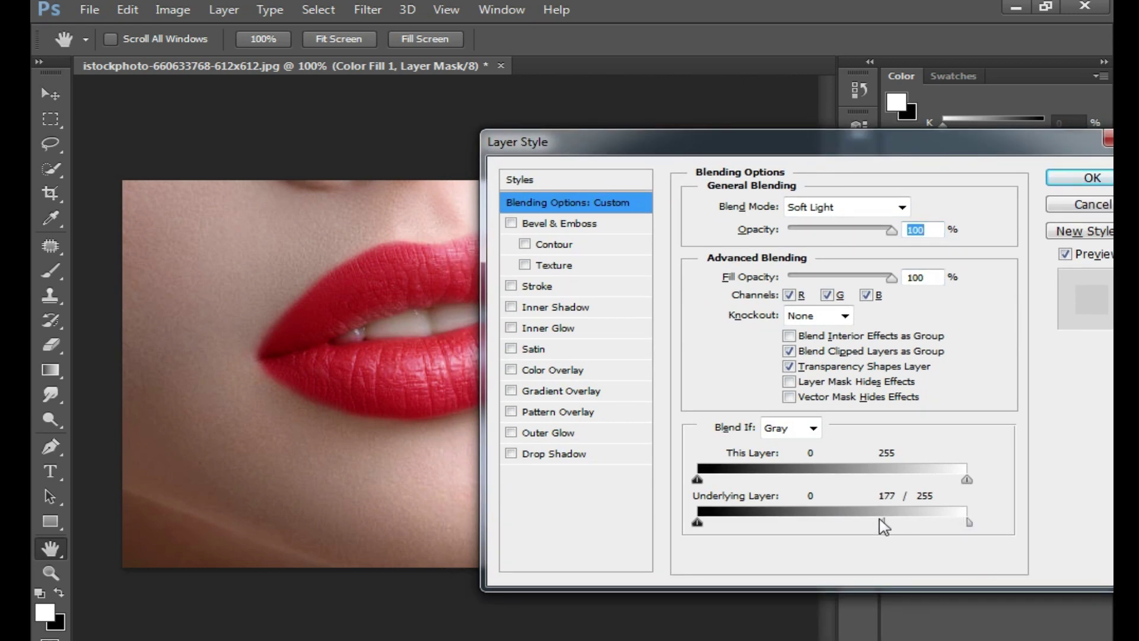
drag(969, 522, 879, 524)
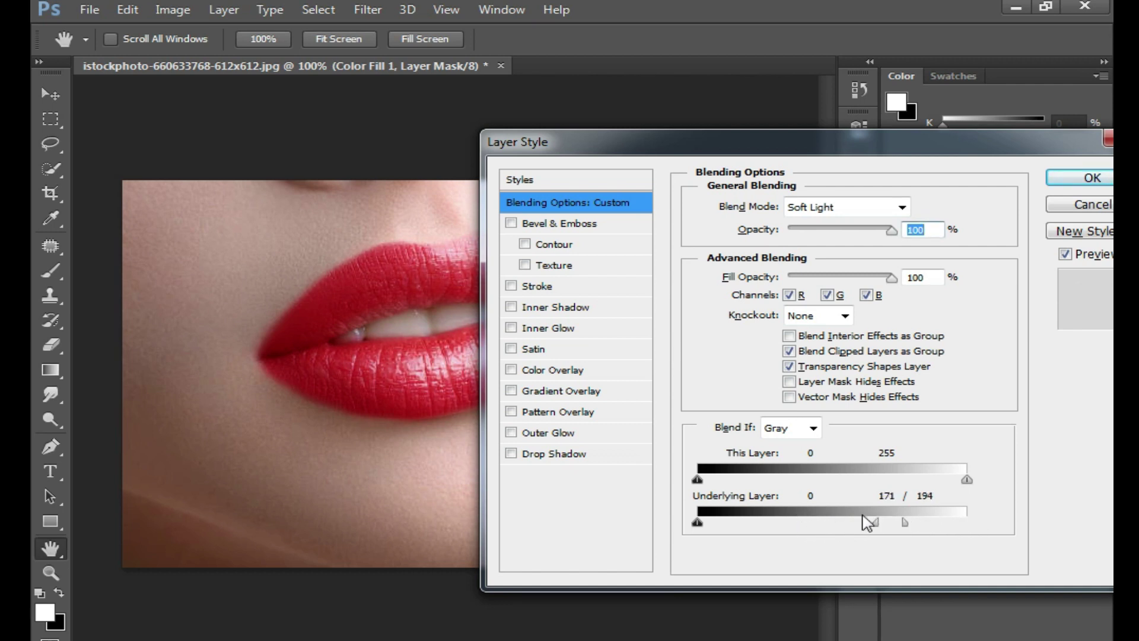
mouse_move(698, 522)
mouse_down()
mouse_move(783, 522)
mouse_move(751, 516)
mouse_up()
click(1092, 177)
key(b)
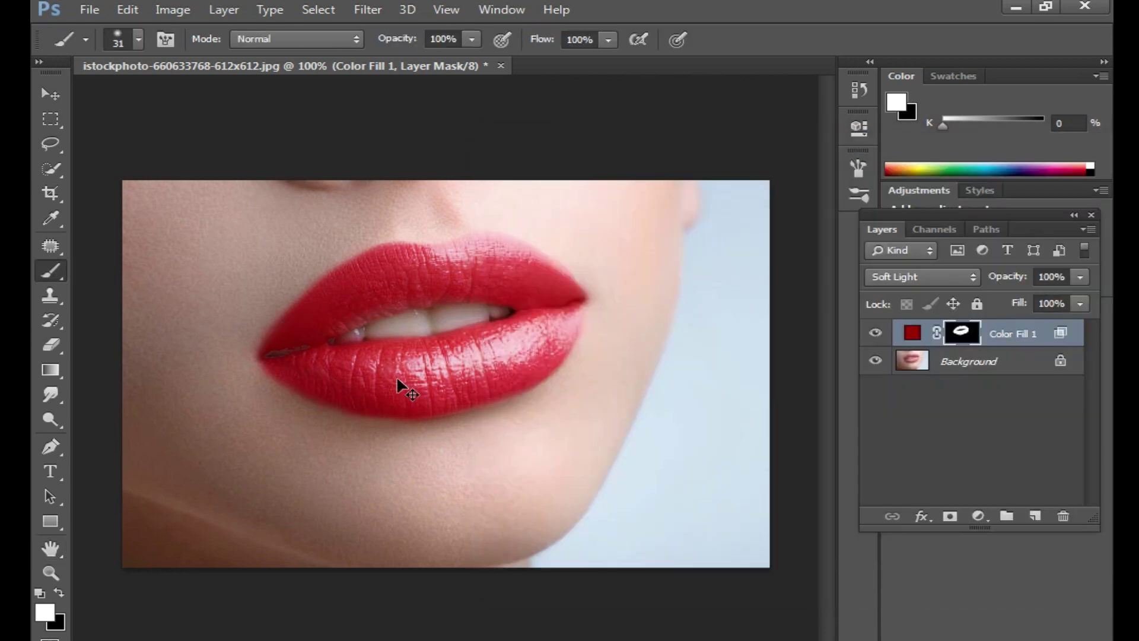
scroll(407, 381, up, 3)
scroll(514, 307, down, 1)
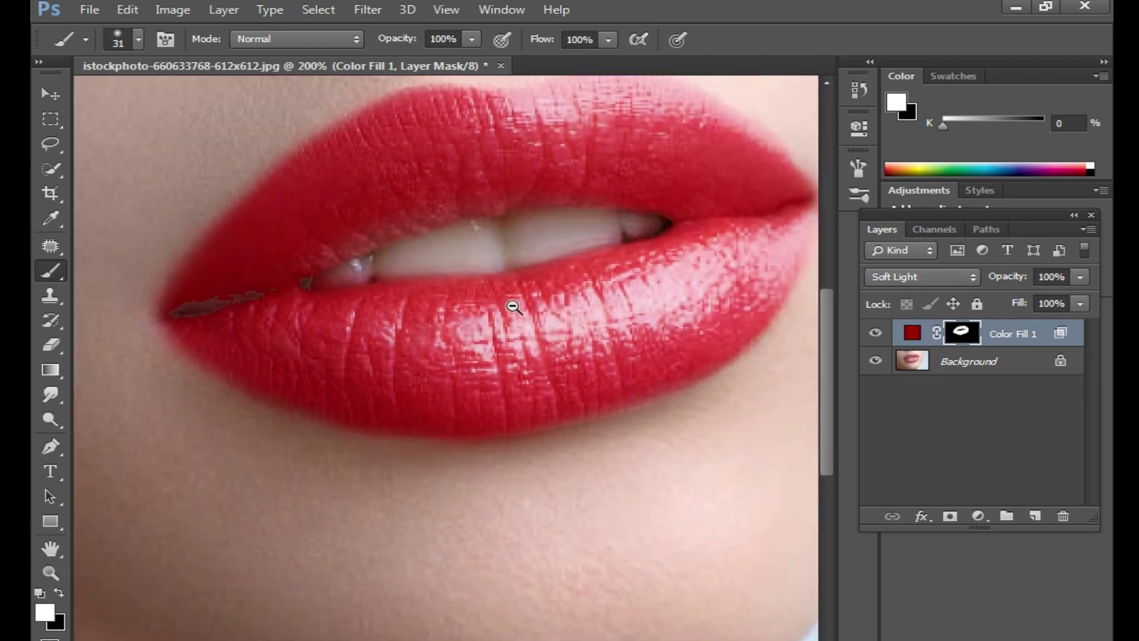
scroll(625, 314, down, 2)
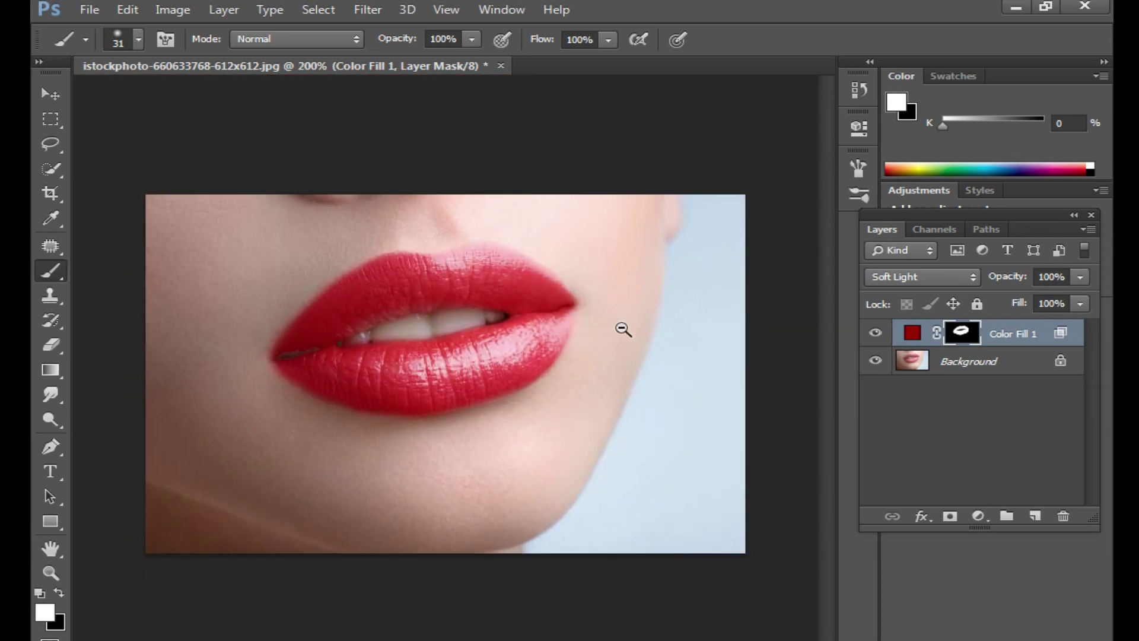
- Retune the Underlying Layer Blend If sliders so red fades only over the brightest highlights
right_click(1003, 333)
click(651, 94)
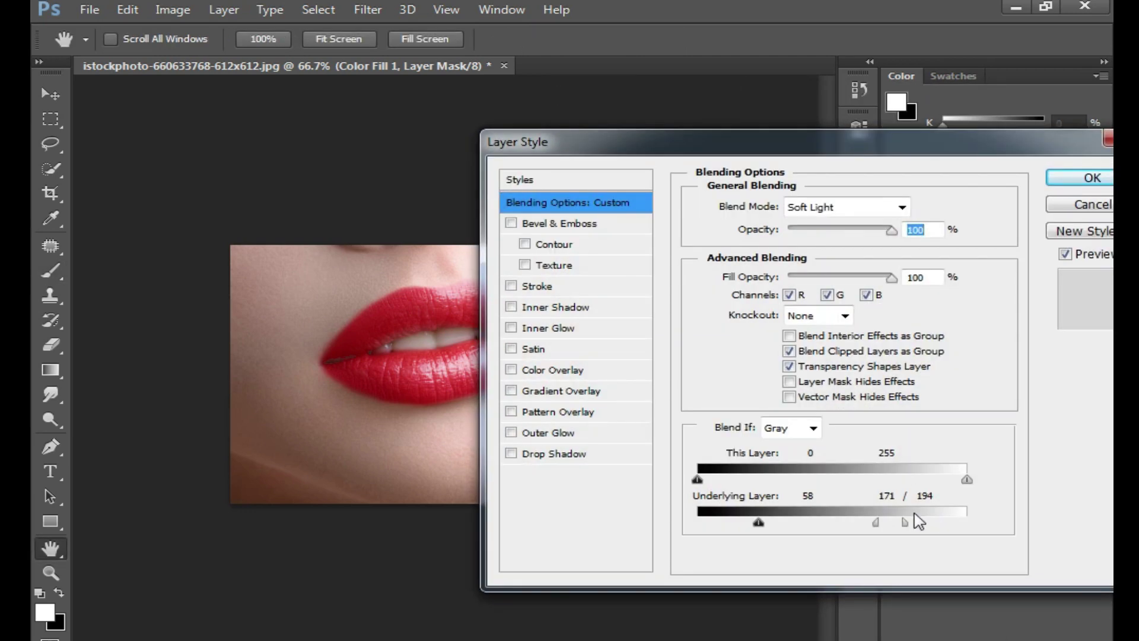
drag(906, 519, 930, 519)
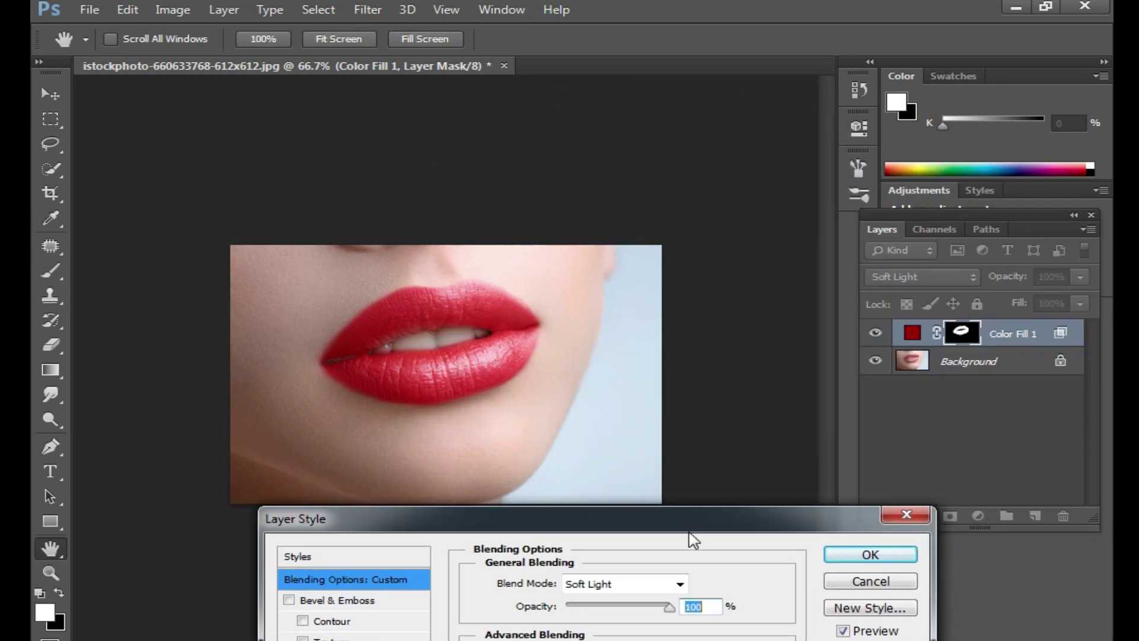
drag(902, 153, 1004, 258)
drag(990, 633, 937, 633)
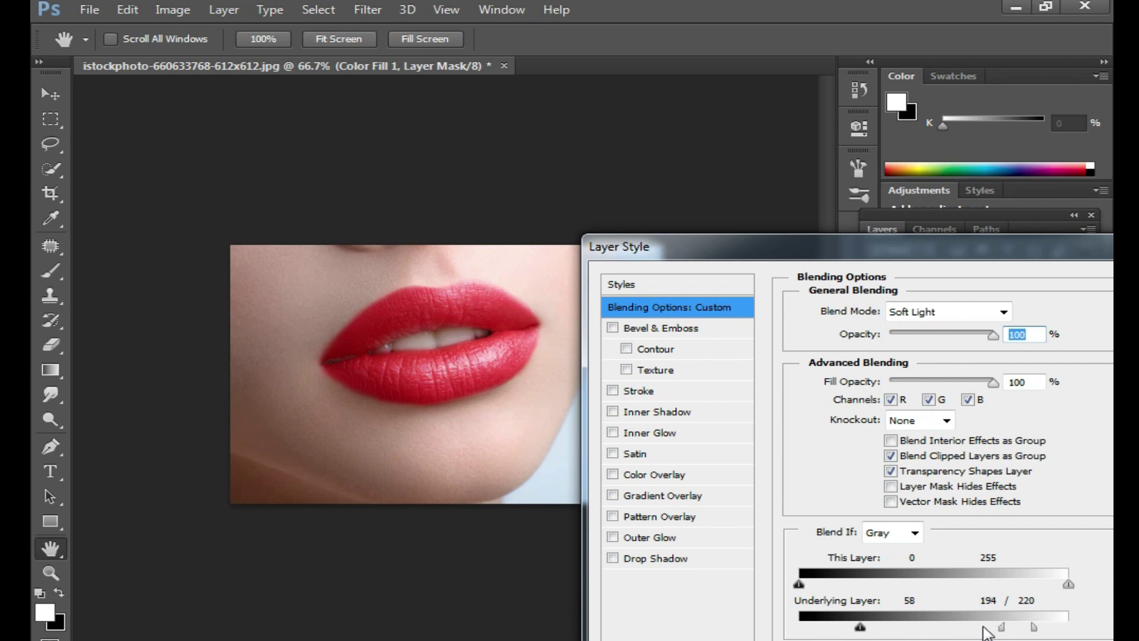
drag(1036, 628, 1088, 630)
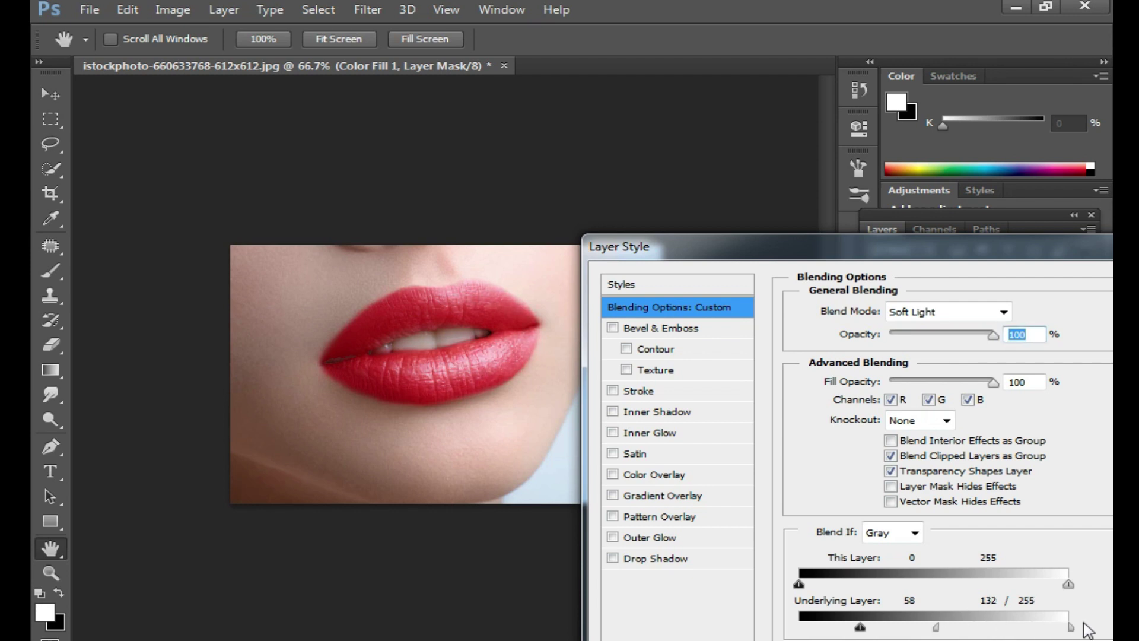
drag(940, 634, 1011, 635)
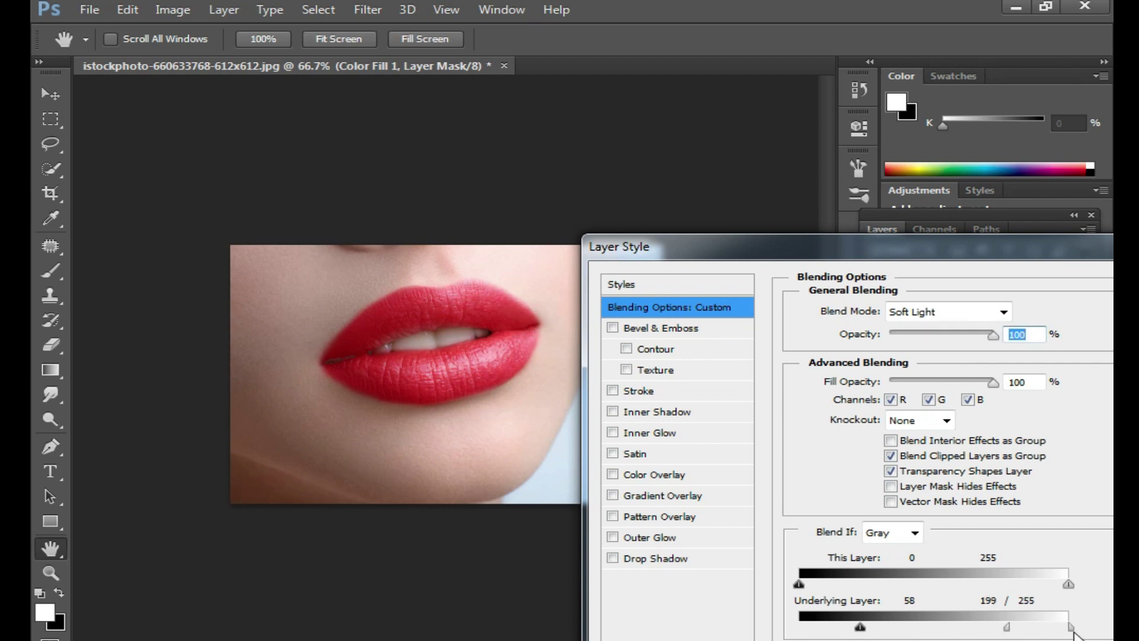
drag(860, 628, 817, 624)
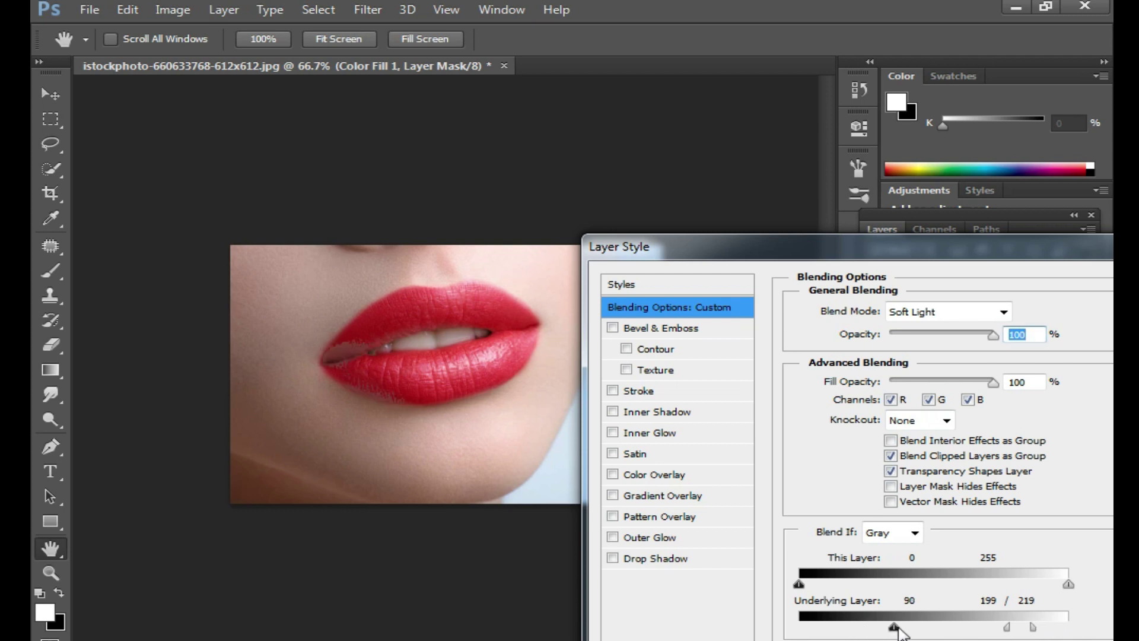
drag(1018, 631, 996, 631)
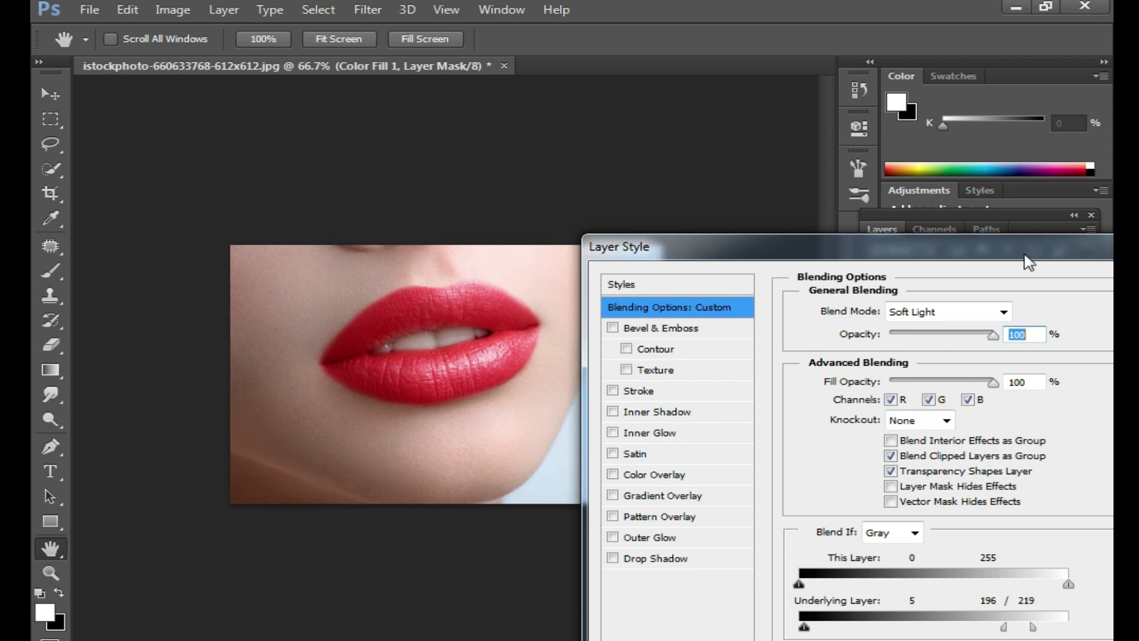
drag(1029, 261, 856, 261)
click(979, 267)
- Zoom in and pan across the lips to inspect the recoloured result
key(b)
click(482, 380)
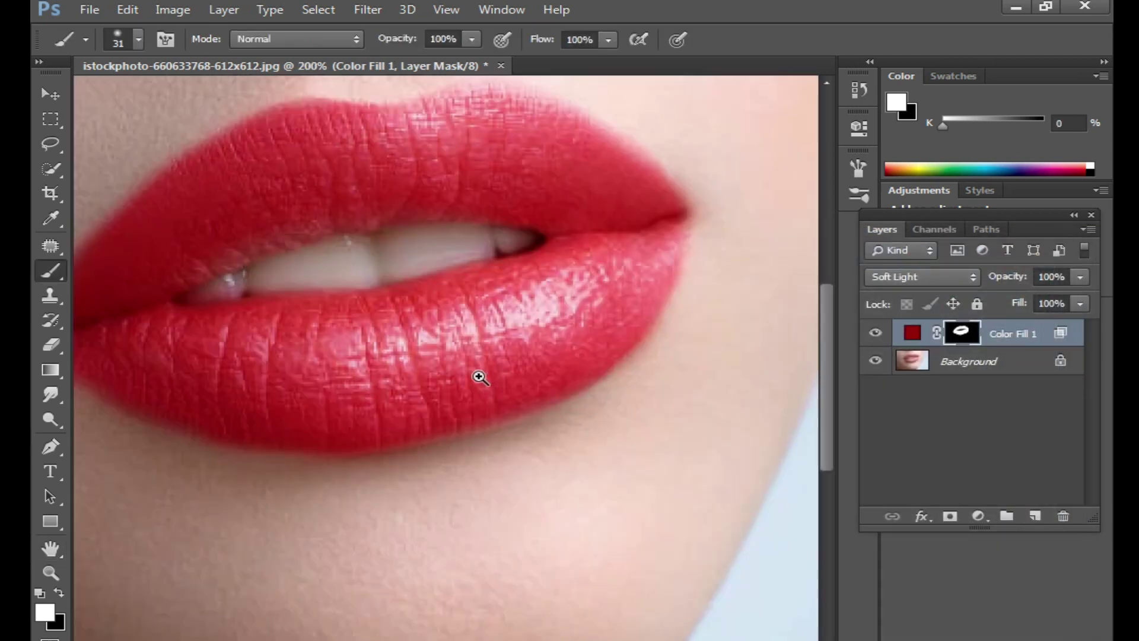
drag(479, 378, 539, 427)
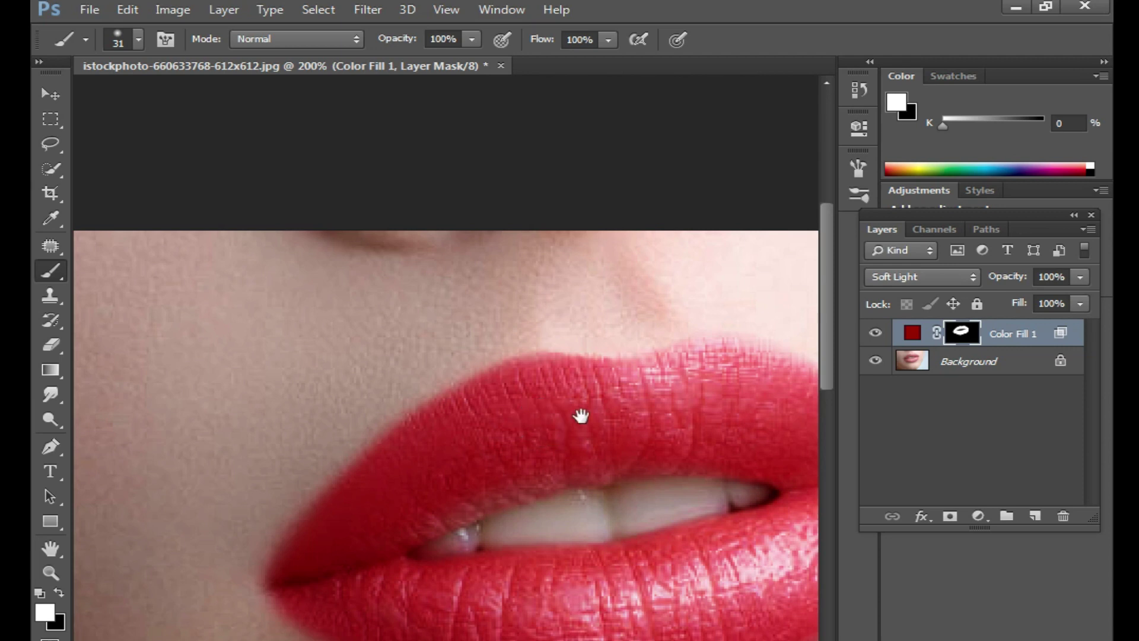
scroll(583, 415, down, 3)
- Save a copy of the red-lips photo as the JPEG file uiui.jpg
key(ctrl+minus)
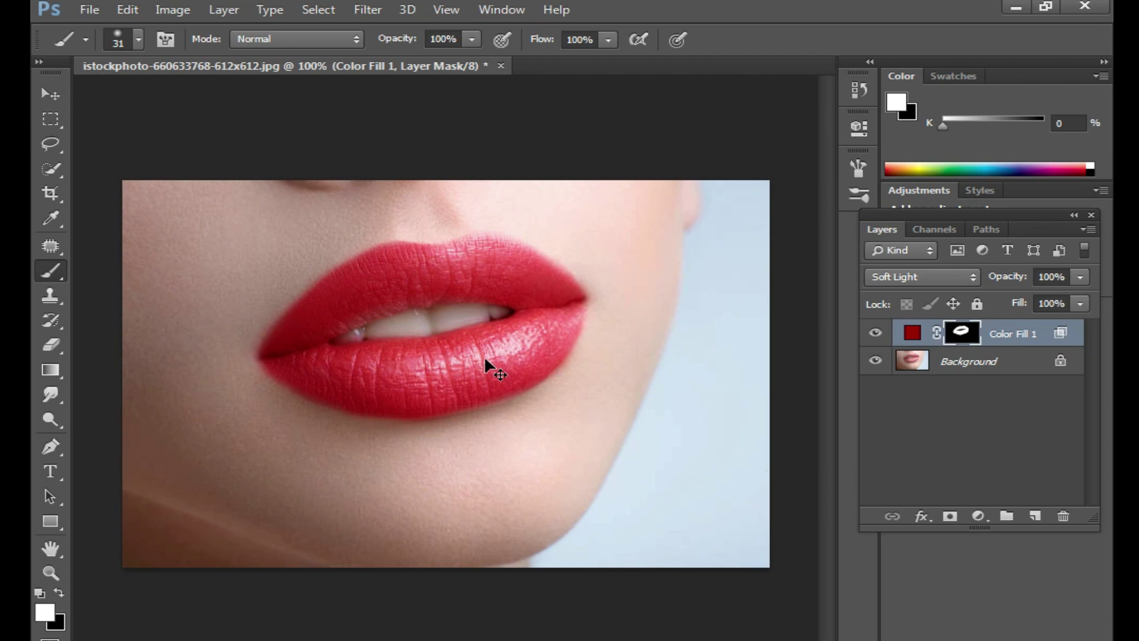
key(ctrl+shift+s)
text(uiui)
click(680, 415)
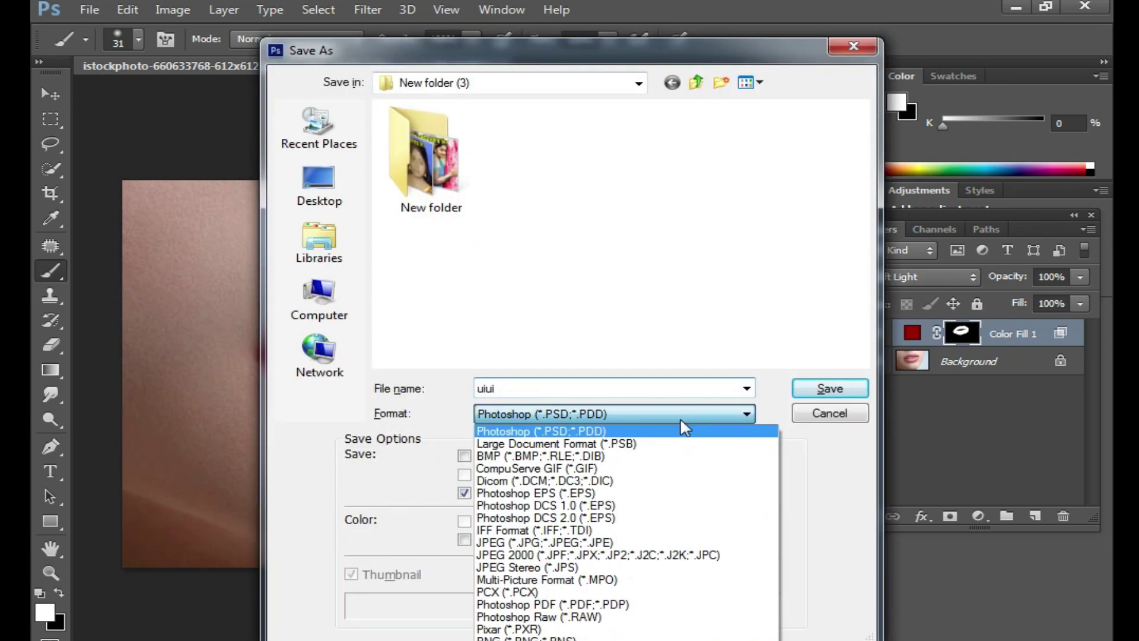
click(593, 542)
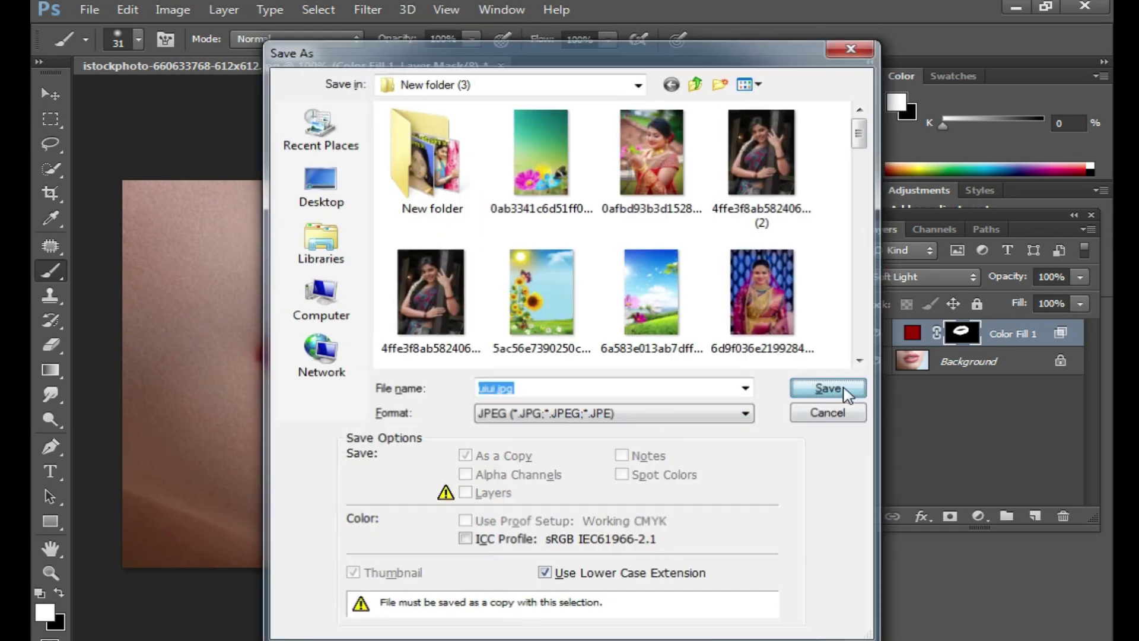
click(845, 393)
- Accept the default JPEG quality, then close the image without saving the layered version
click(692, 174)
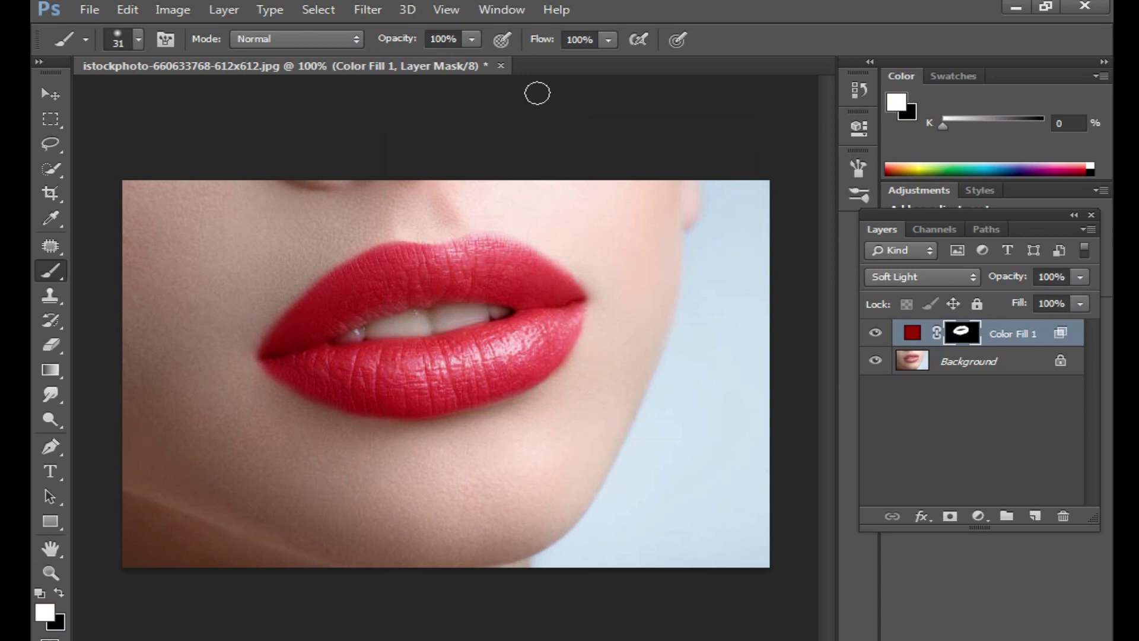
click(501, 65)
click(535, 270)
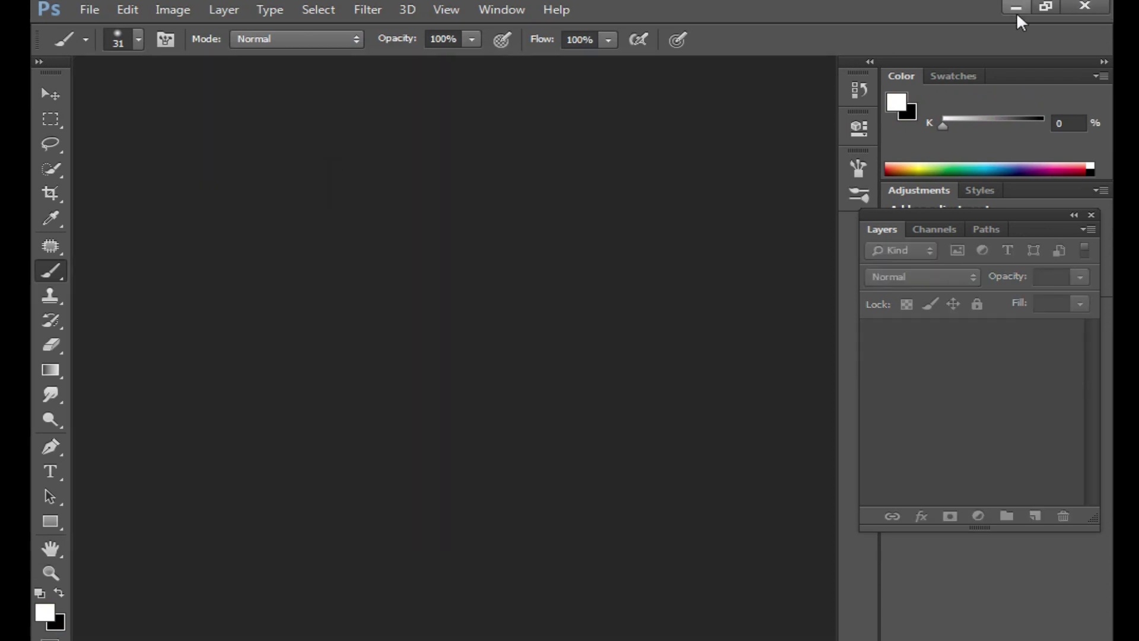